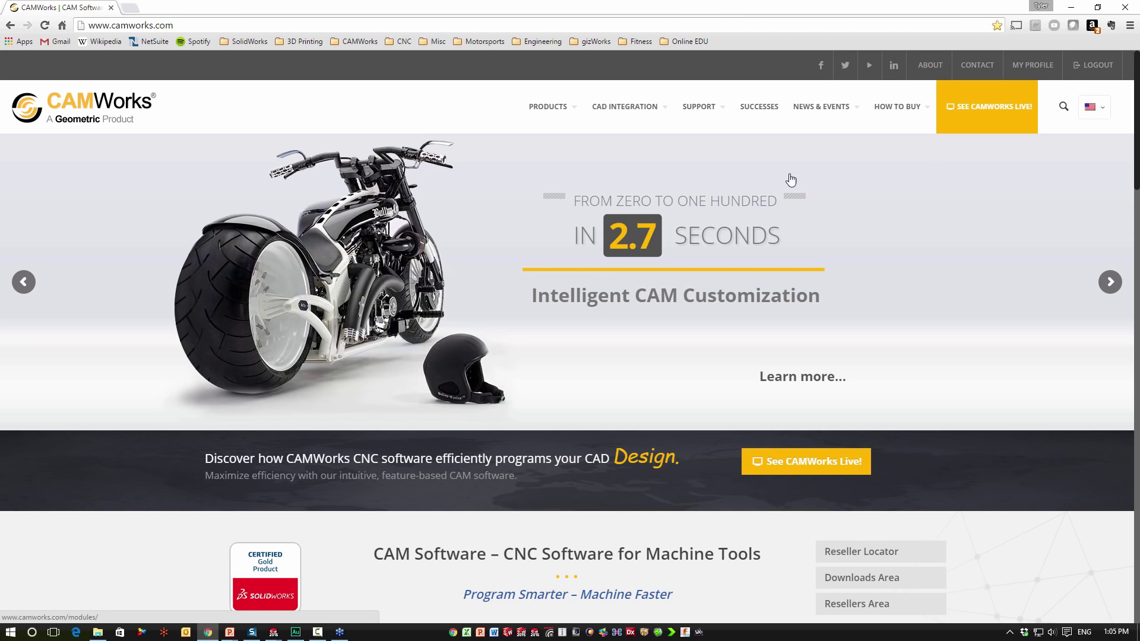
# Open the CAMWorks Downloads page from the support site's customer area.
pyautogui.moveTo(700, 115)
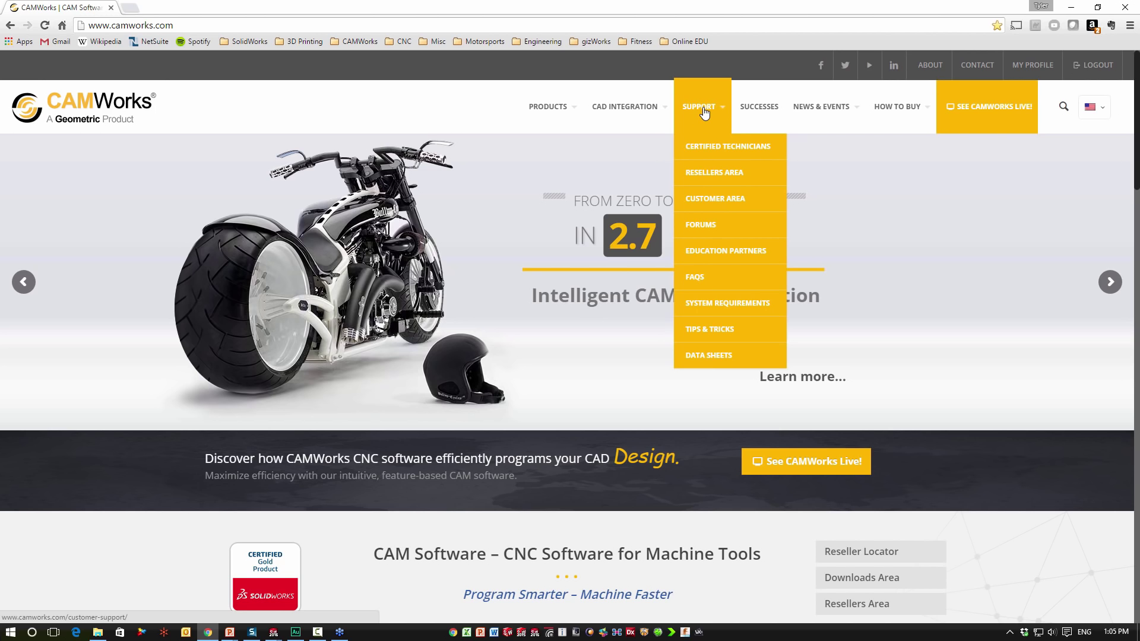
pyautogui.click(720, 203)
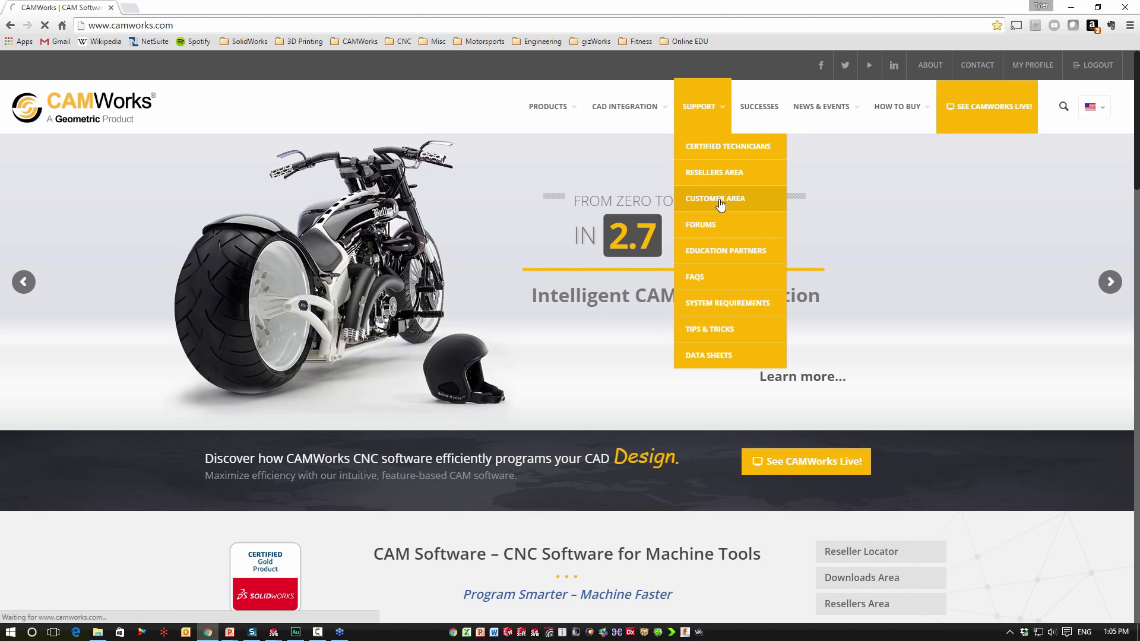
pyautogui.scroll(-1, 389, 410)
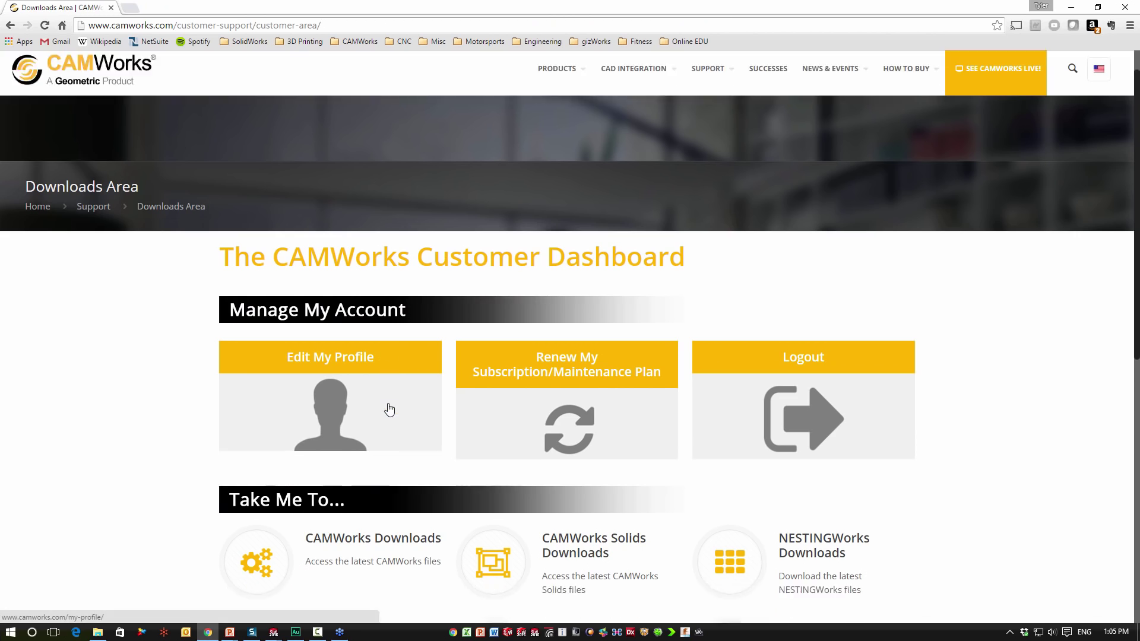
pyautogui.scroll(-3, 389, 410)
pyautogui.click(390, 369)
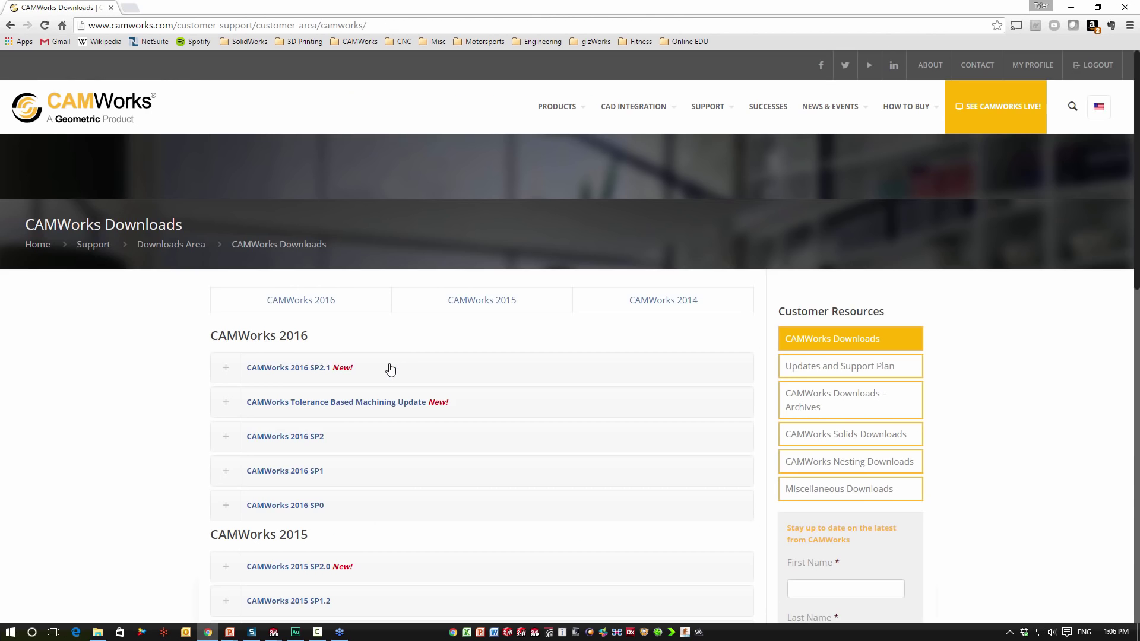
# Expand the CAMWorks Tolerance Based Machining Update entry under CAMWorks 2016 and review its requirements and download details.
pyautogui.scroll(-1, 389, 369)
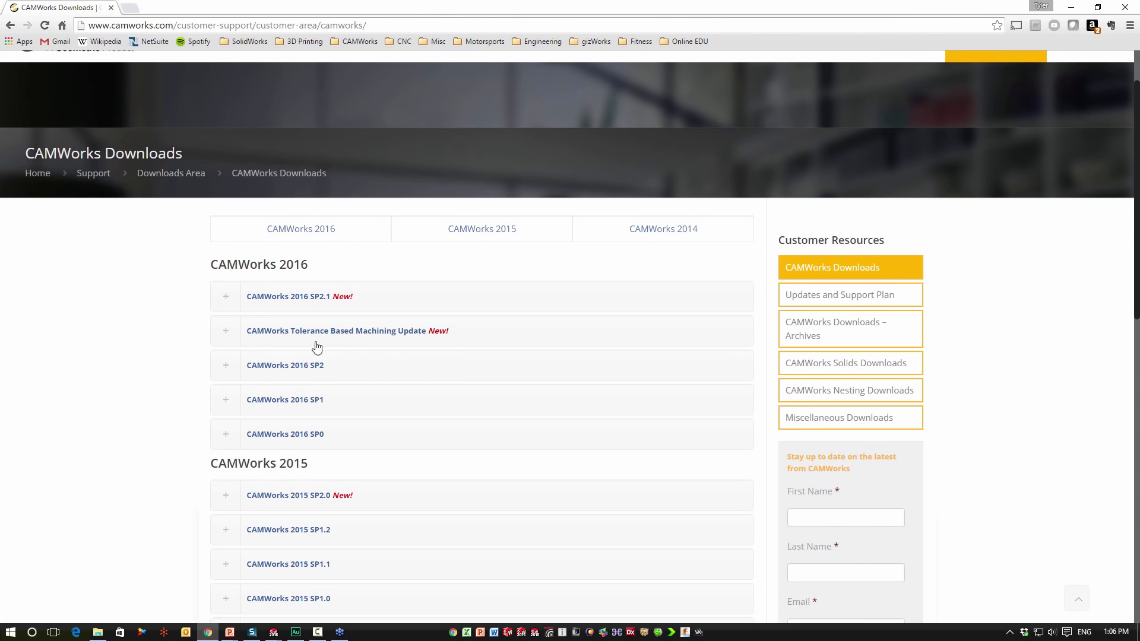
pyautogui.click(226, 334)
pyautogui.scroll(-1, 472, 477)
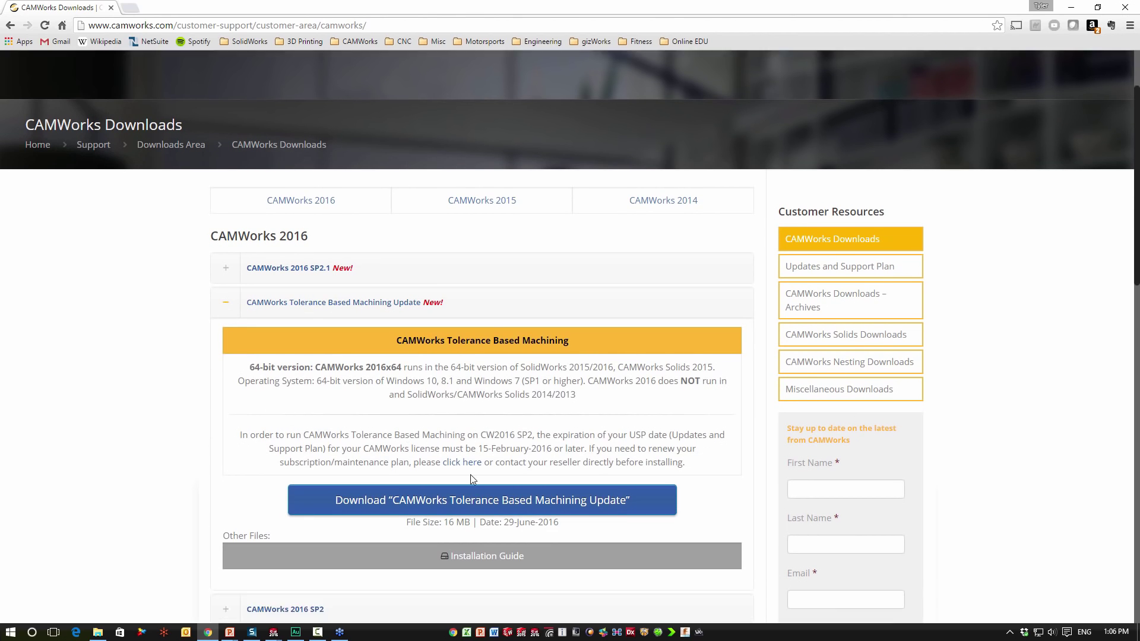
pyautogui.scroll(-2, 470, 475)
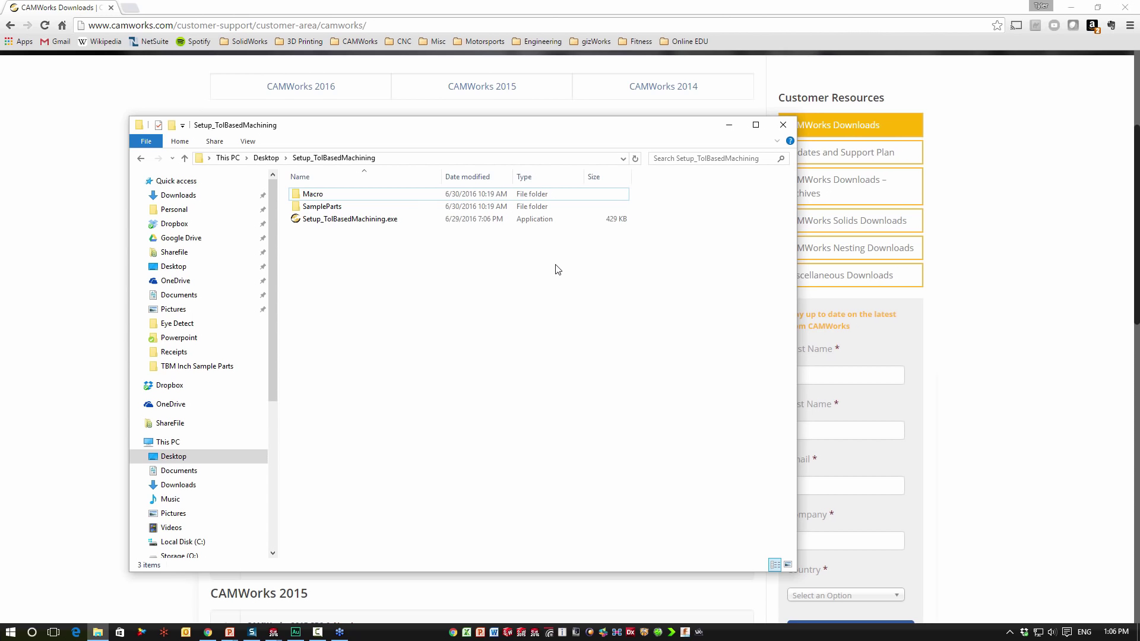
# View the launch options for Setup_TolBasedMachining.exe without running it, and close the installer folder.
pyautogui.rightClick(350, 221)
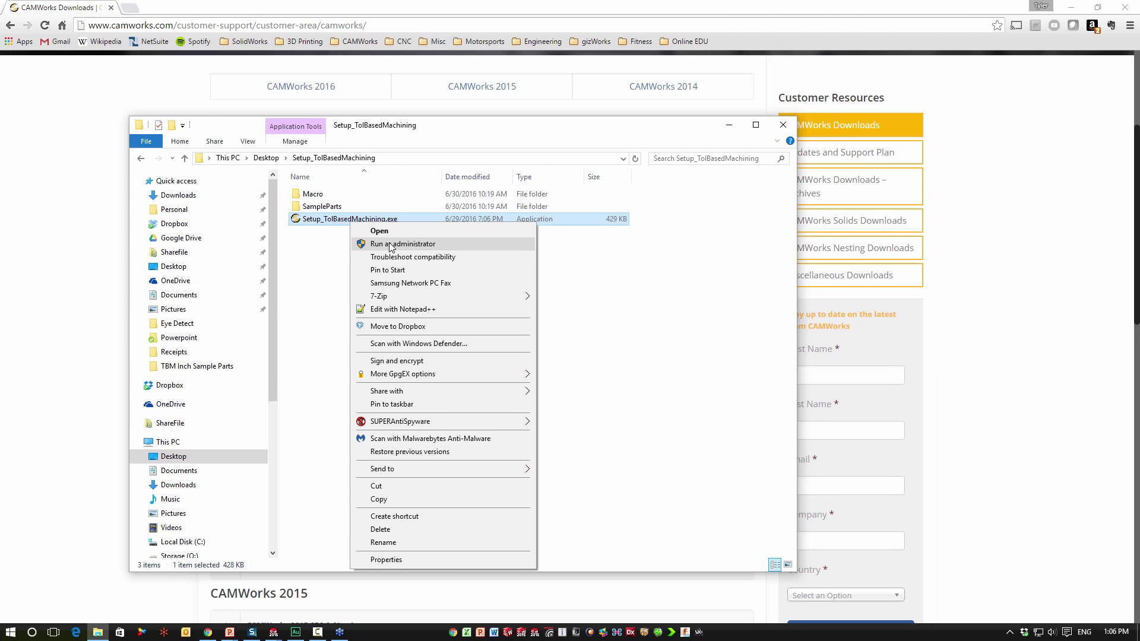
pyautogui.click(630, 247)
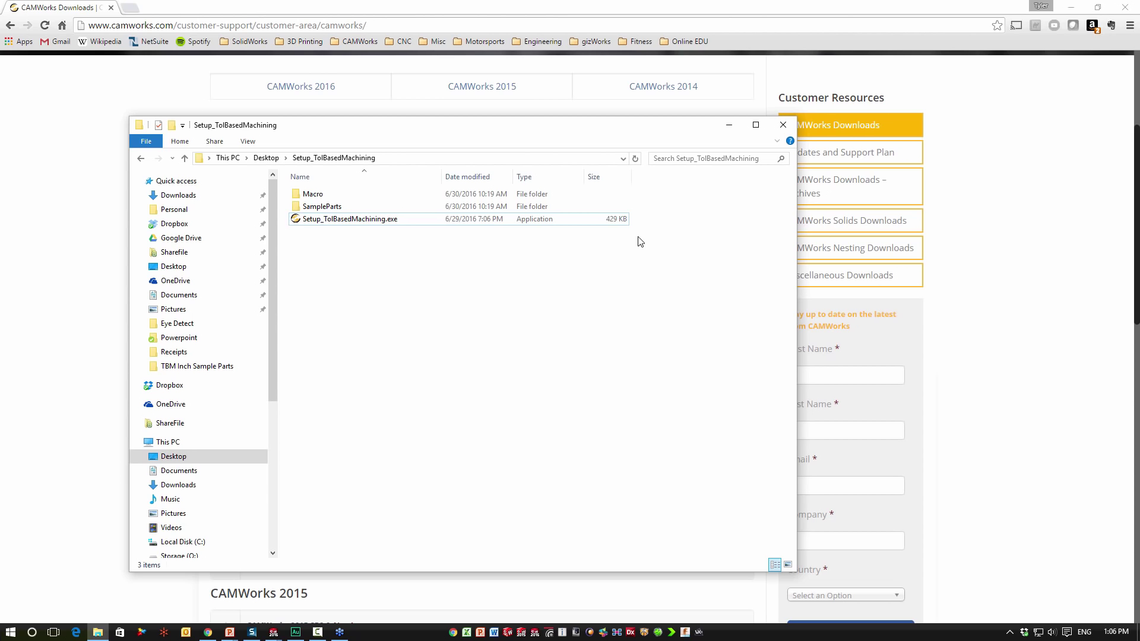
pyautogui.click(783, 126)
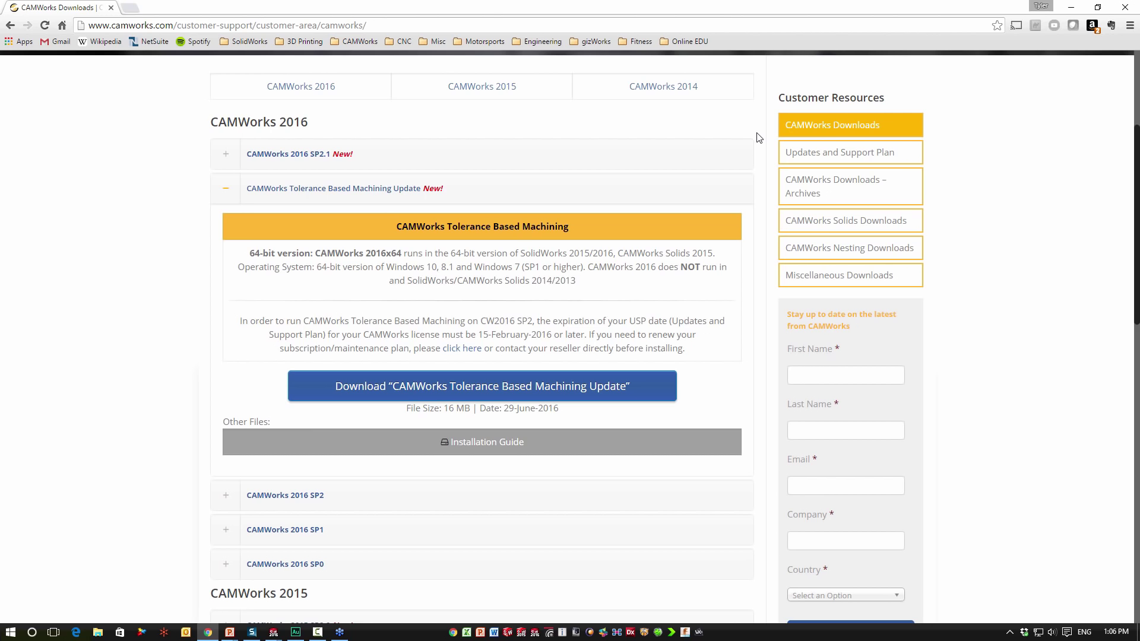
# Switch to SOLIDWORKS and inspect the tolerance properties of the two-hole diameter dimension alongside the DimXpert tools.
pyautogui.hotkey('alt', 'Tab')
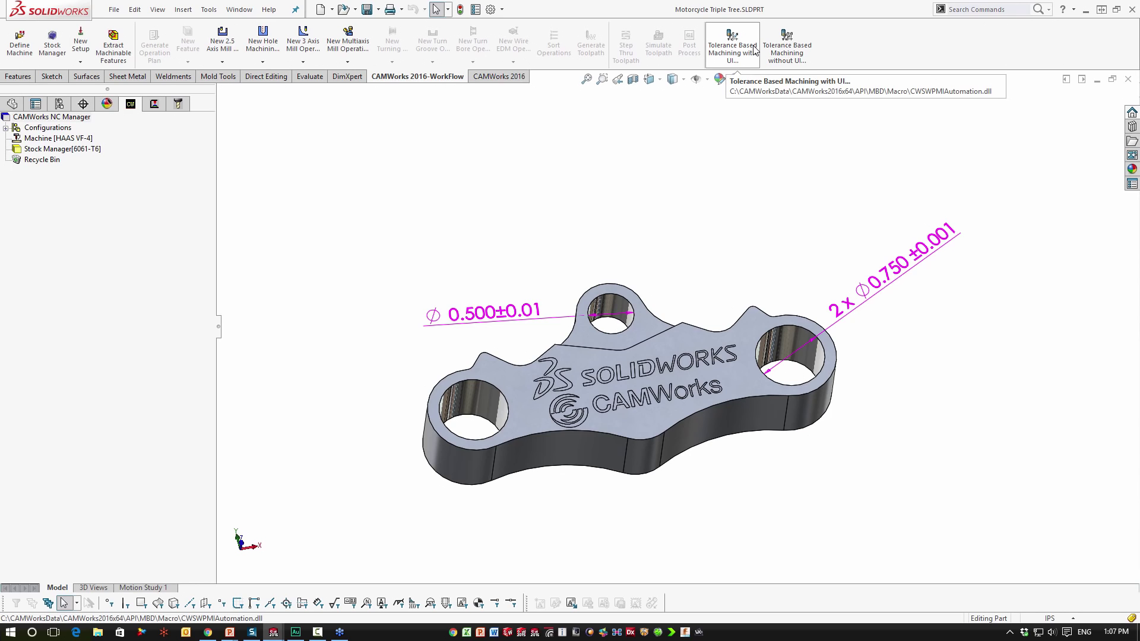
pyautogui.press('ctrl')
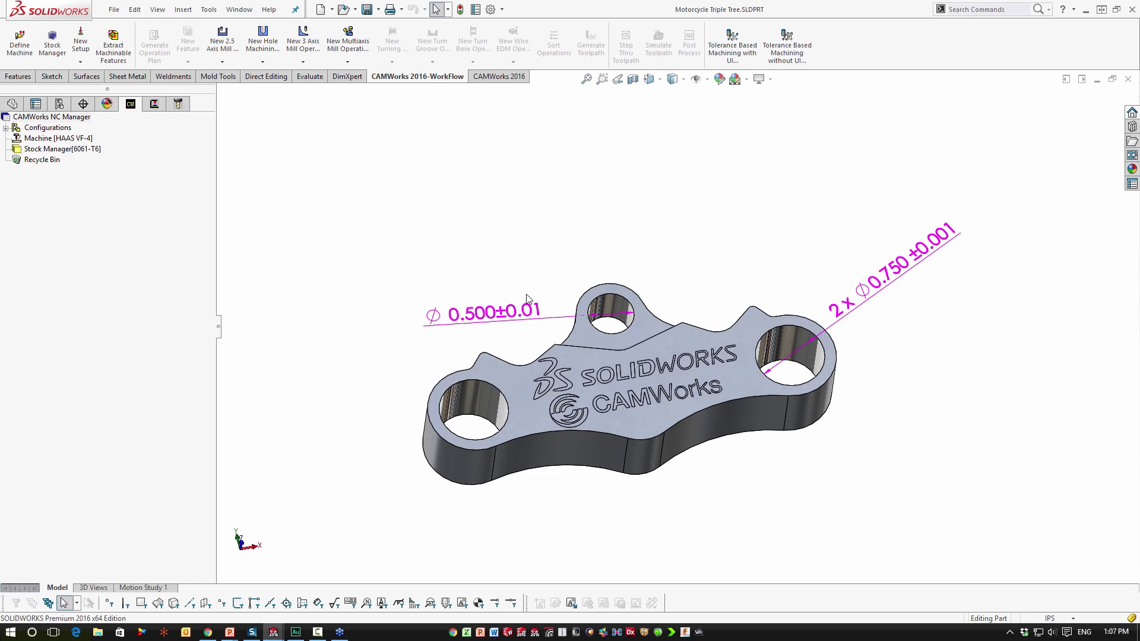
pyautogui.click(876, 287)
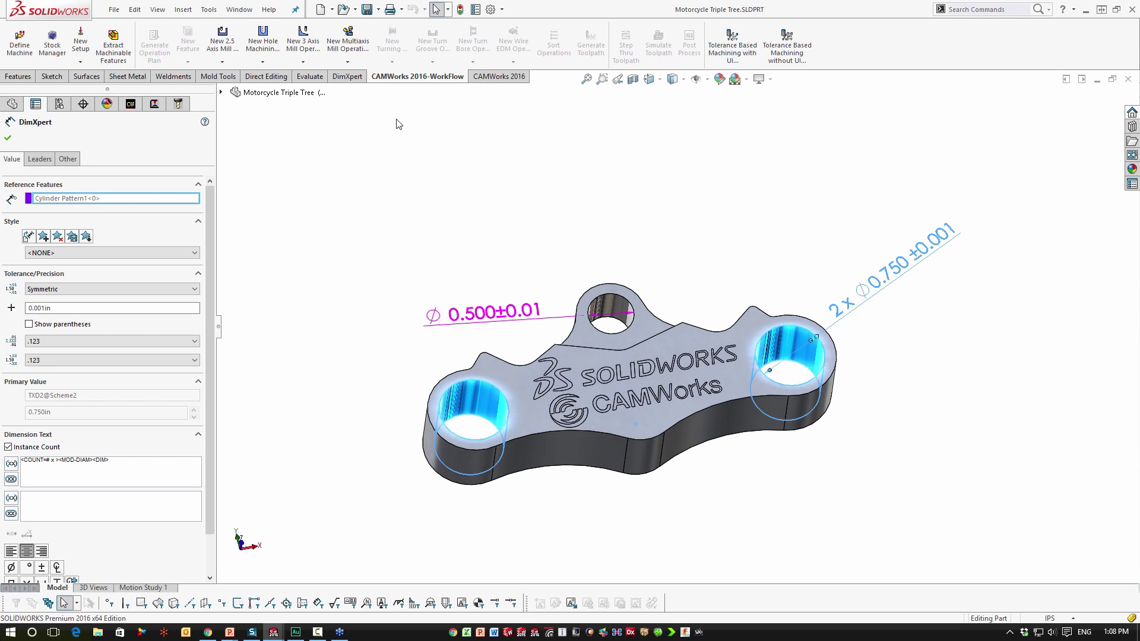
pyautogui.click(349, 77)
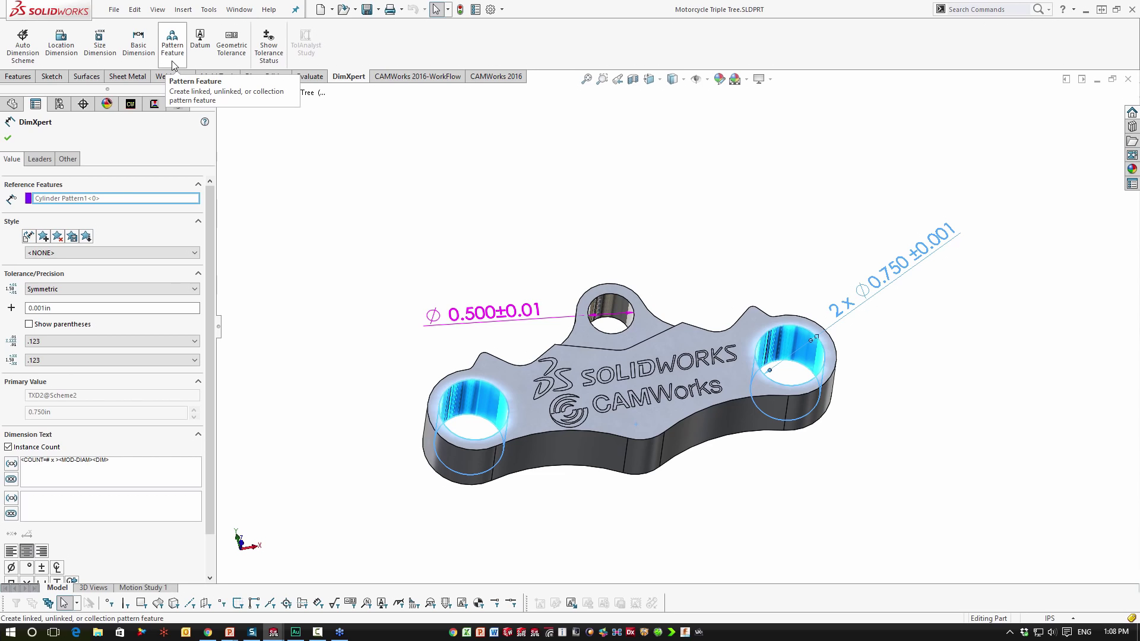
pyautogui.click(8, 138)
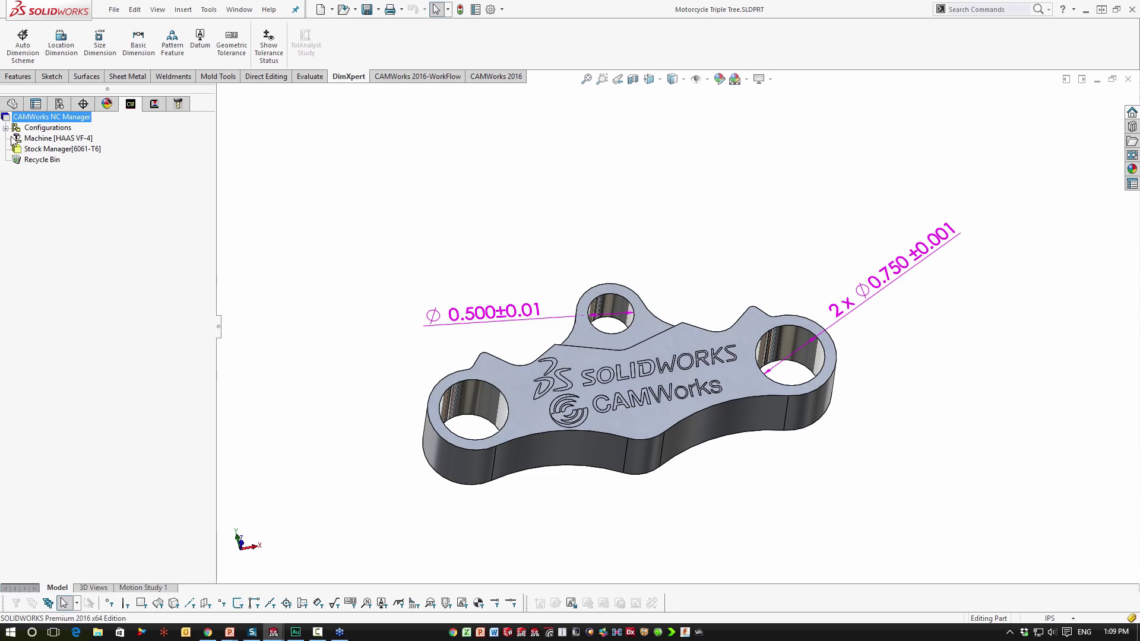
# Review the part's DimXpert features by highlighting the simple hole and the cylinder pattern on the model.
pyautogui.click(82, 105)
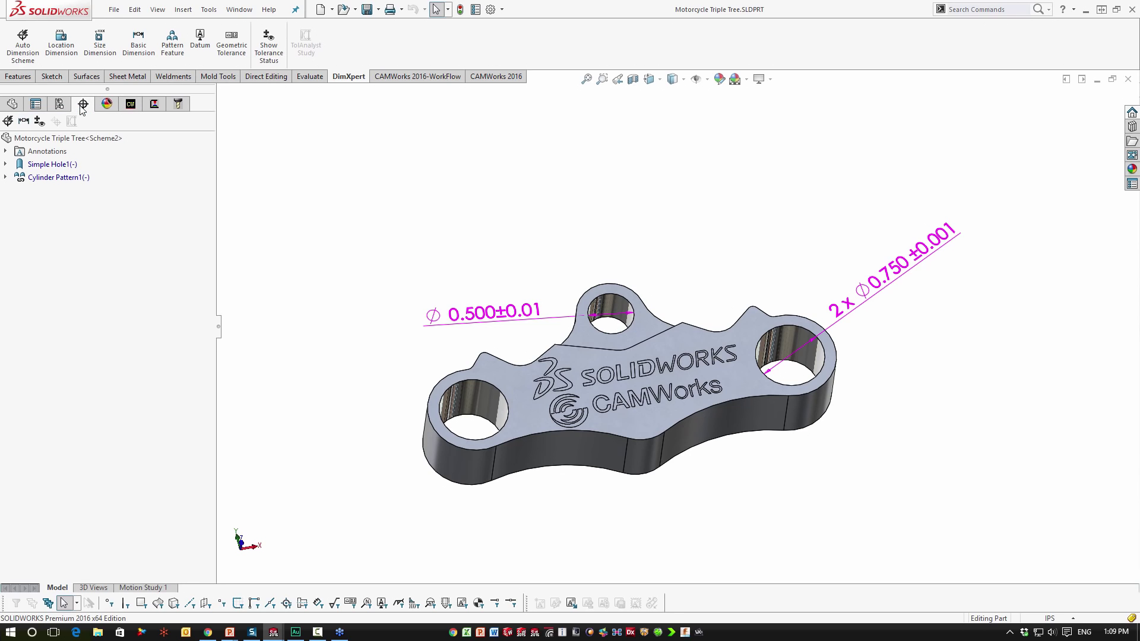
pyautogui.click(67, 168)
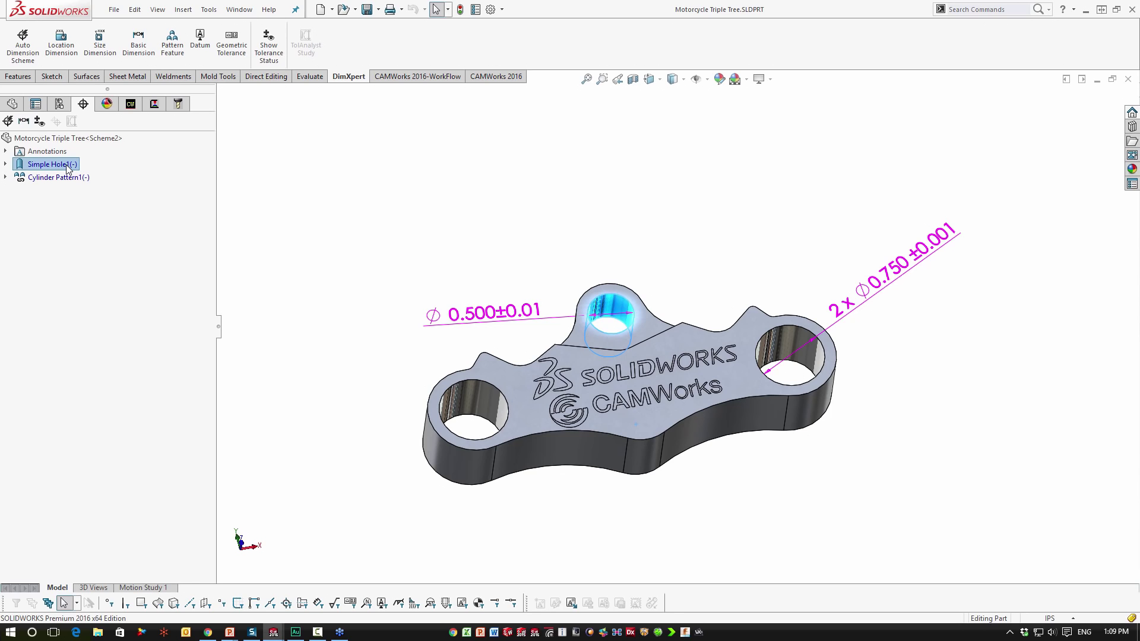
pyautogui.click(63, 181)
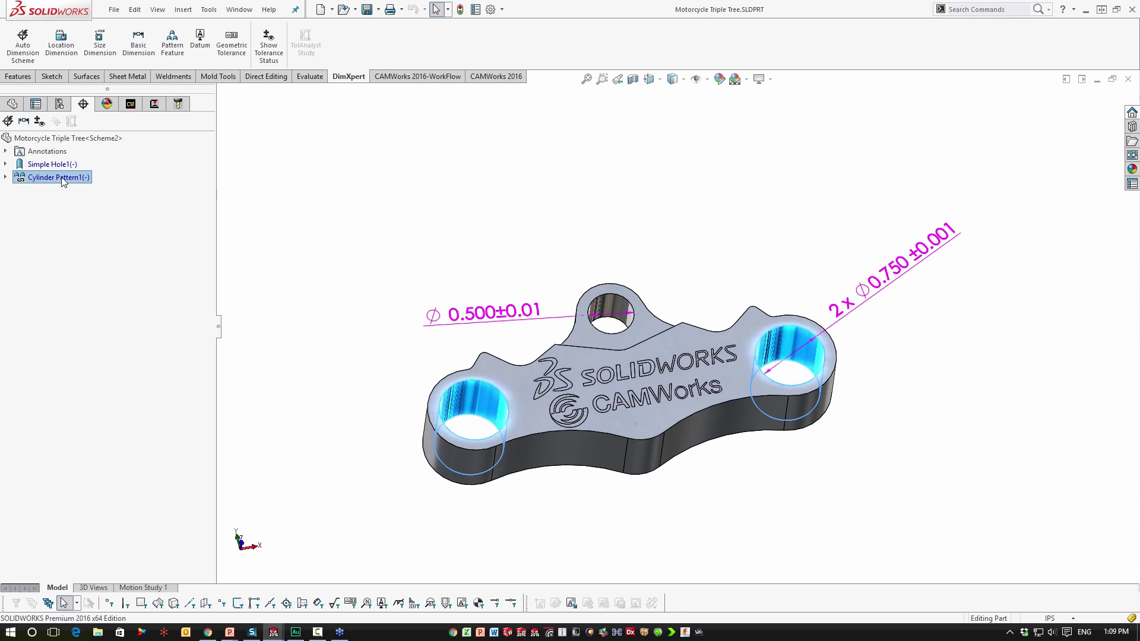
# Return to the CAMWorks feature tree and launch Tolerance Based Machining with its settings dialog.
pyautogui.click(130, 104)
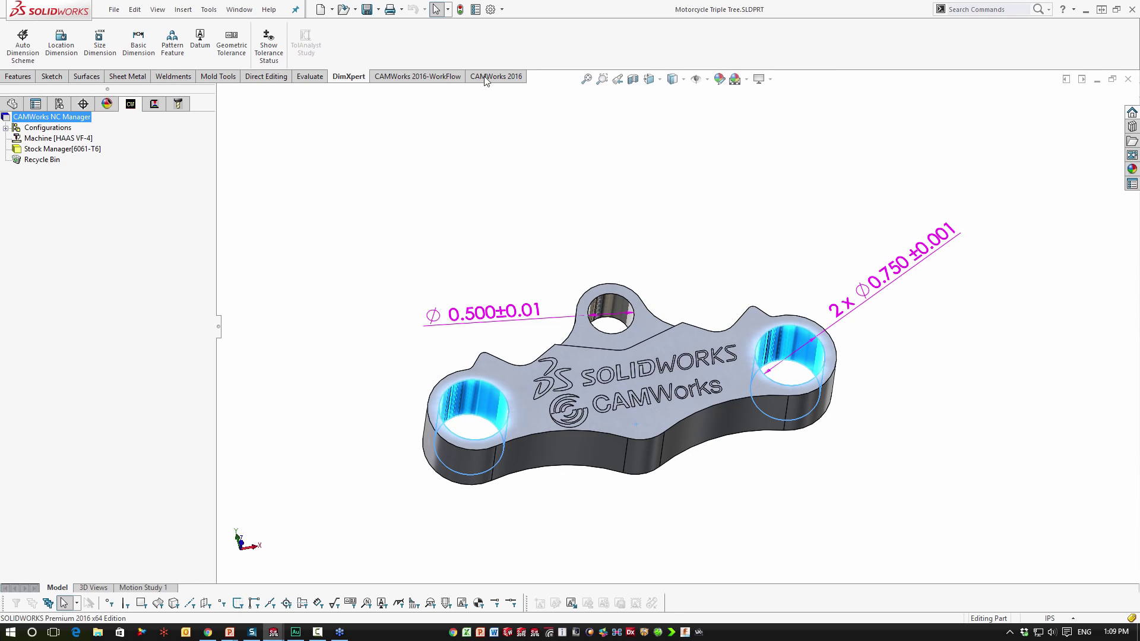
pyautogui.click(448, 76)
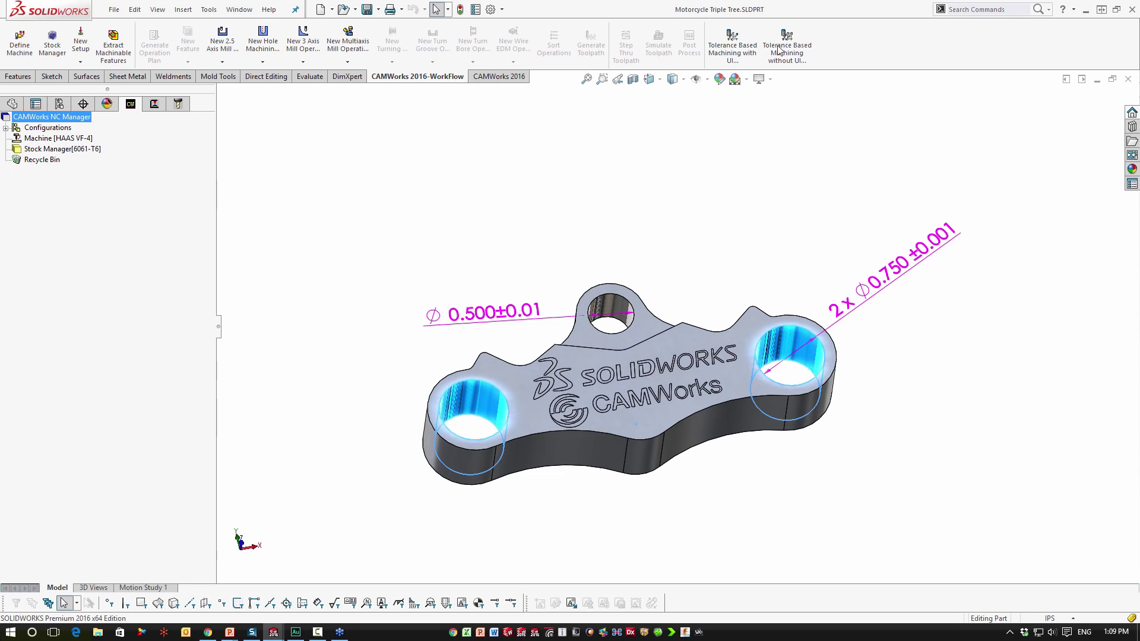
pyautogui.click(725, 54)
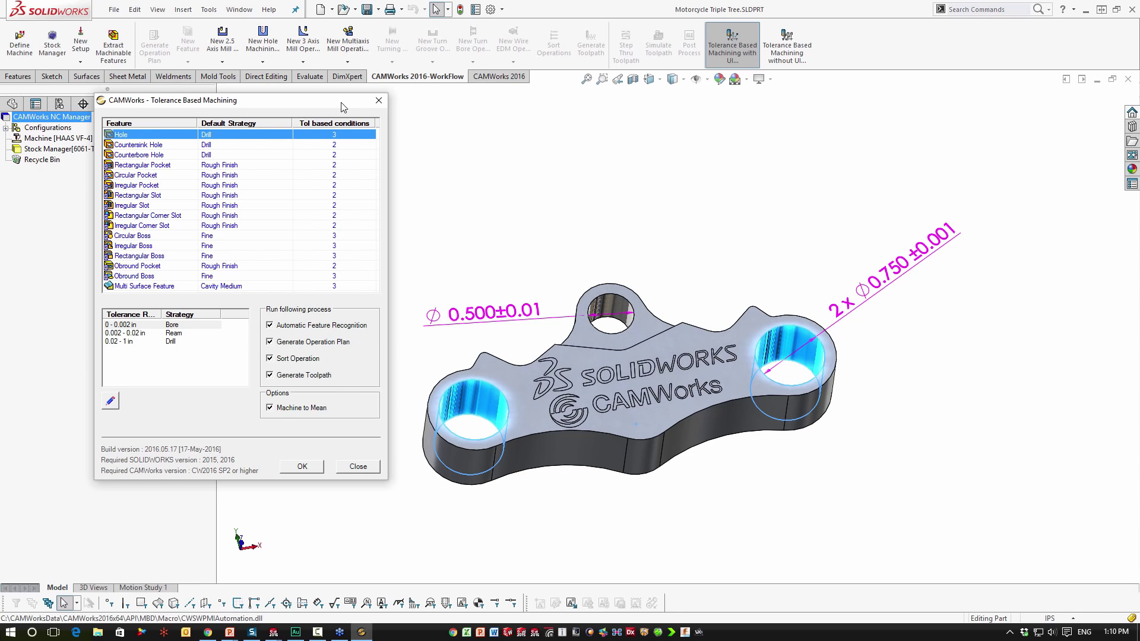
# Examine the Rectangular Pocket tolerance ranges and strategies, widening the Strategy column to read the full names.
pyautogui.click(169, 167)
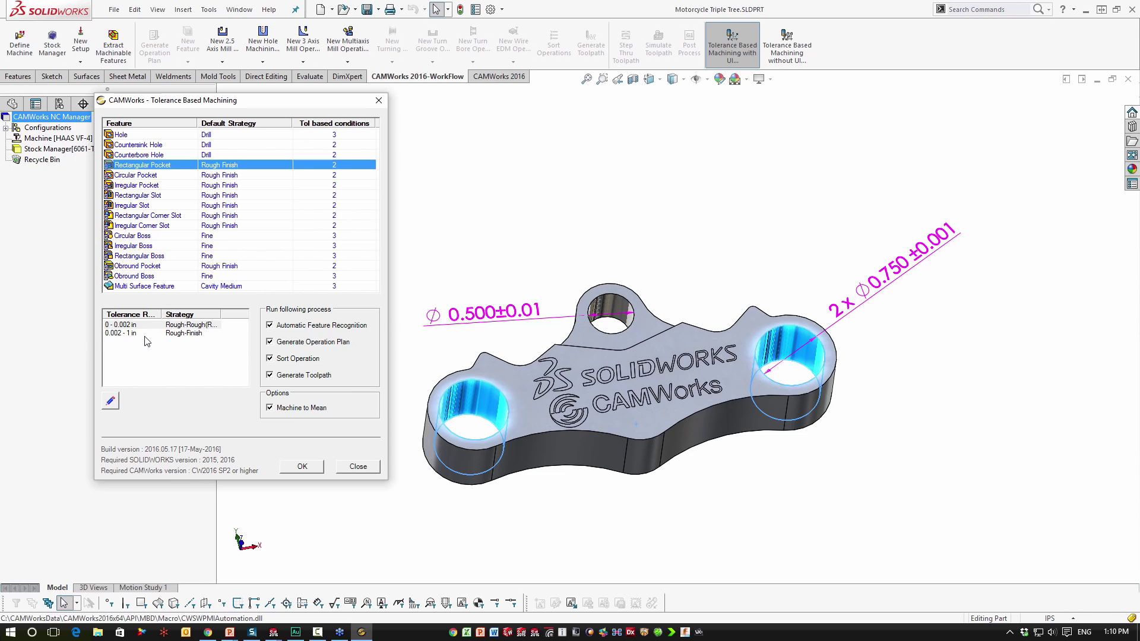
pyautogui.click(121, 326)
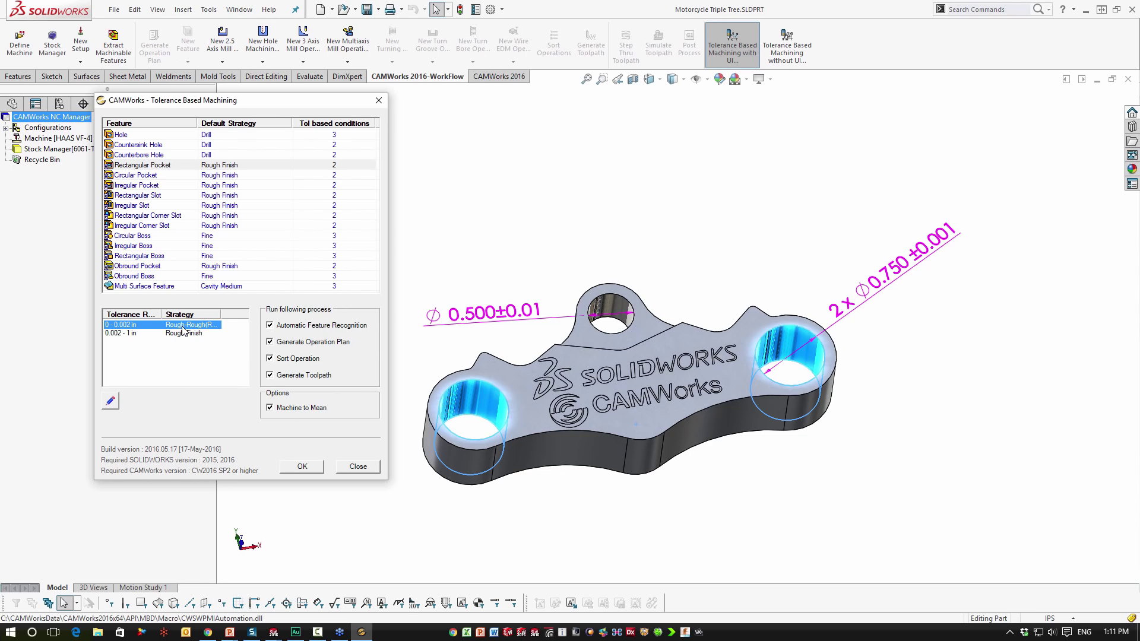
pyautogui.moveTo(220, 313); pyautogui.dragTo(239, 313)
pyautogui.moveTo(240, 314); pyautogui.dragTo(242, 313)
# Examine the Hole feature's tolerance range limits and the strategy choices for its 0 - 0.002 in range.
pyautogui.click(121, 136)
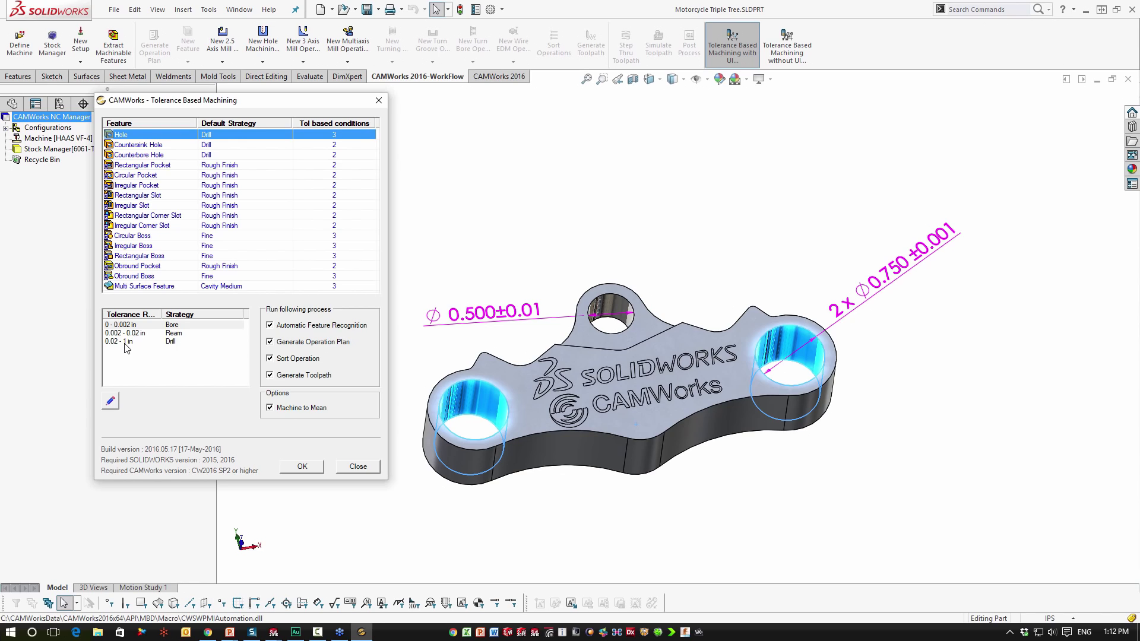
pyautogui.click(120, 325)
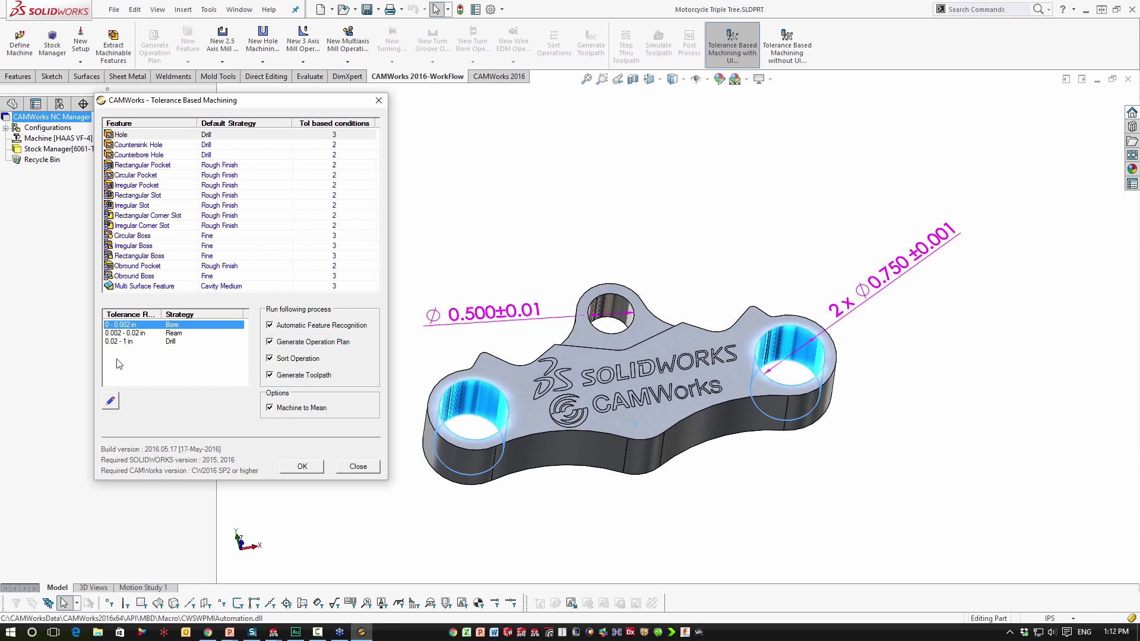
pyautogui.click(109, 401)
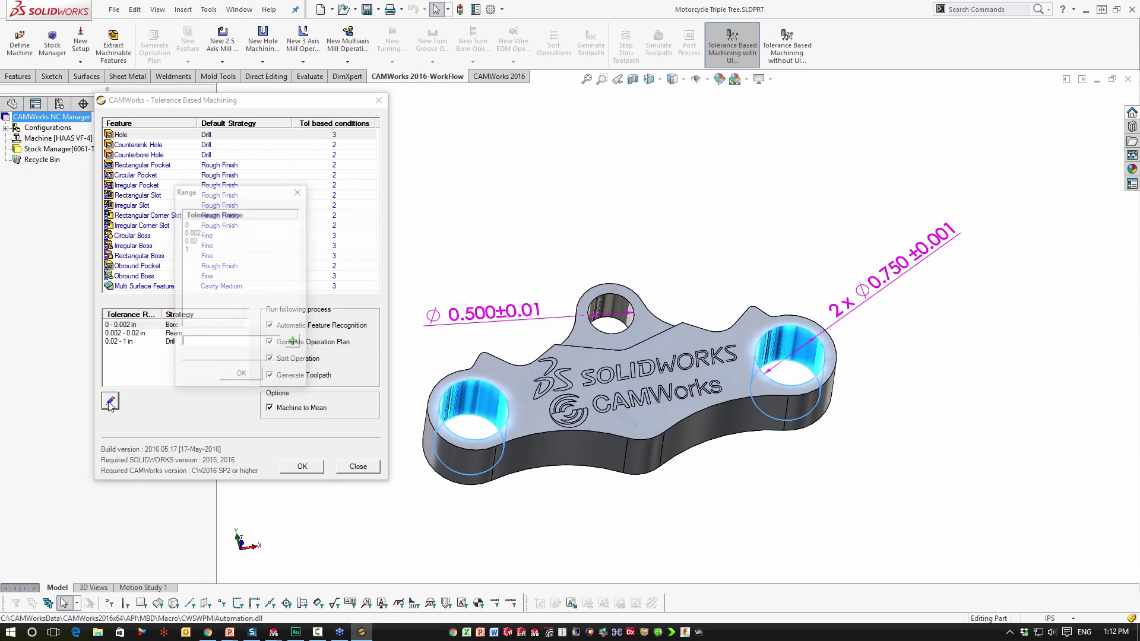
pyautogui.click(189, 225)
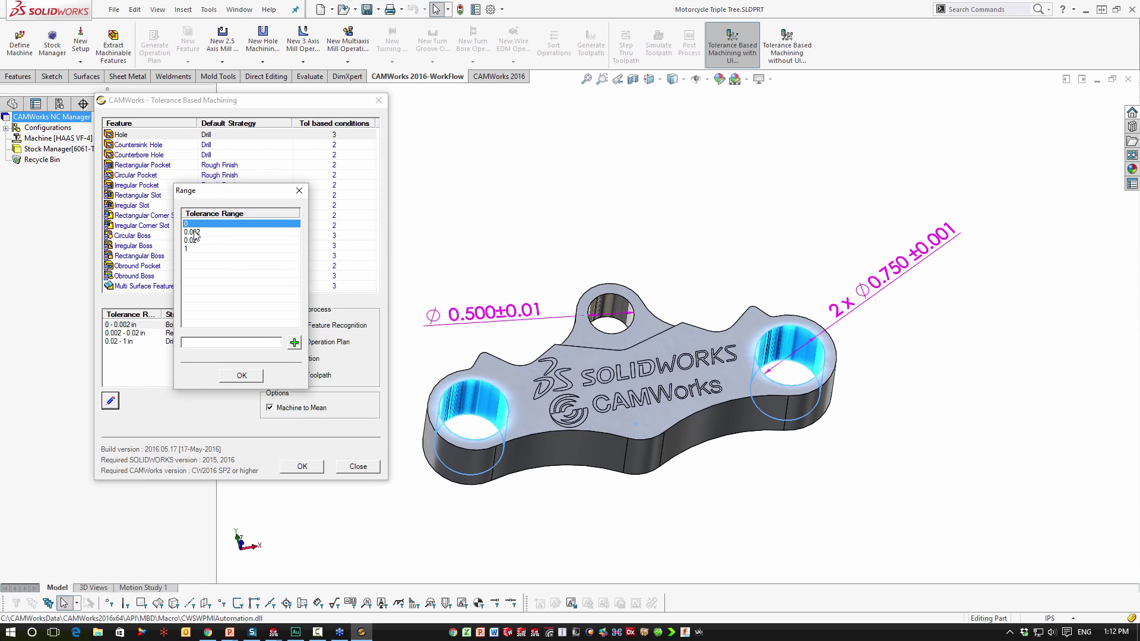
pyautogui.click(196, 232)
pyautogui.click(198, 240)
pyautogui.click(189, 249)
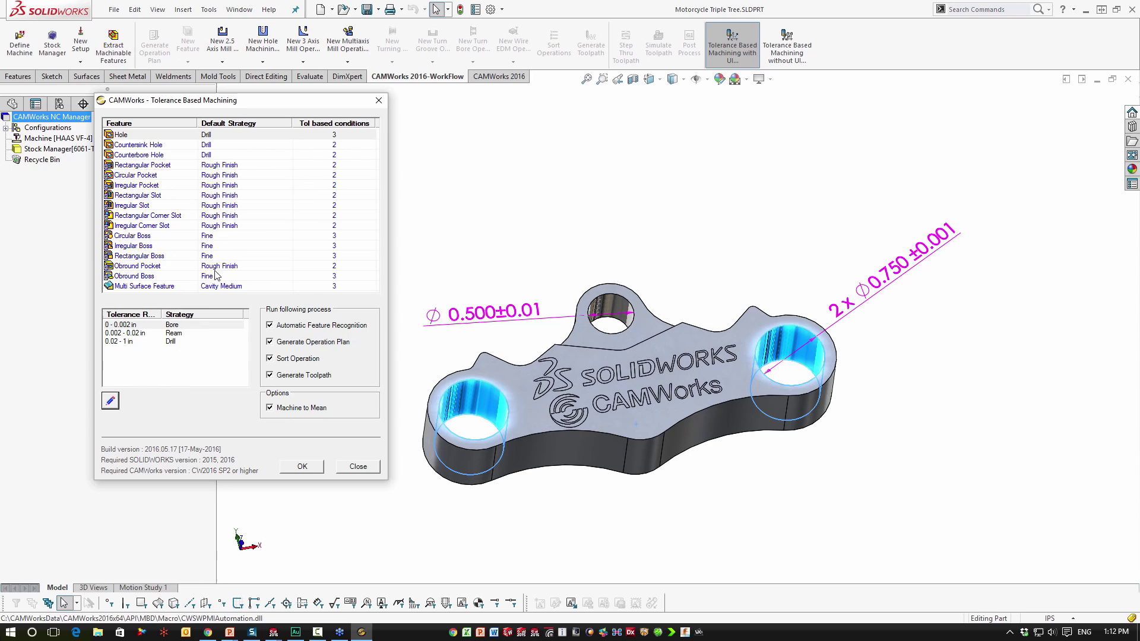
pyautogui.click(175, 328)
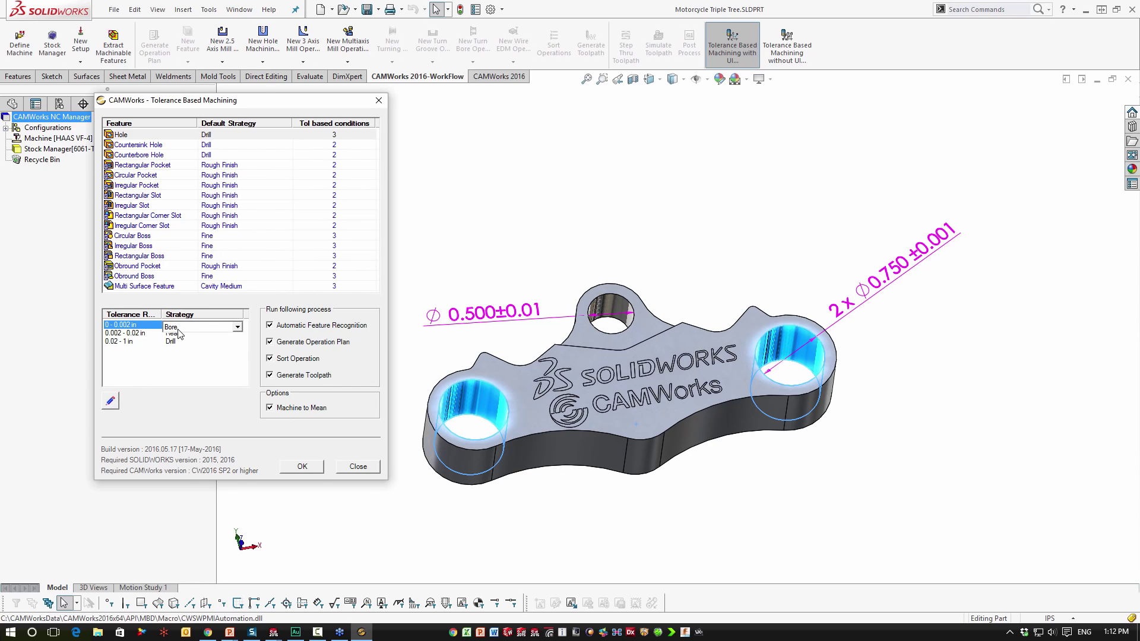
pyautogui.click(206, 362)
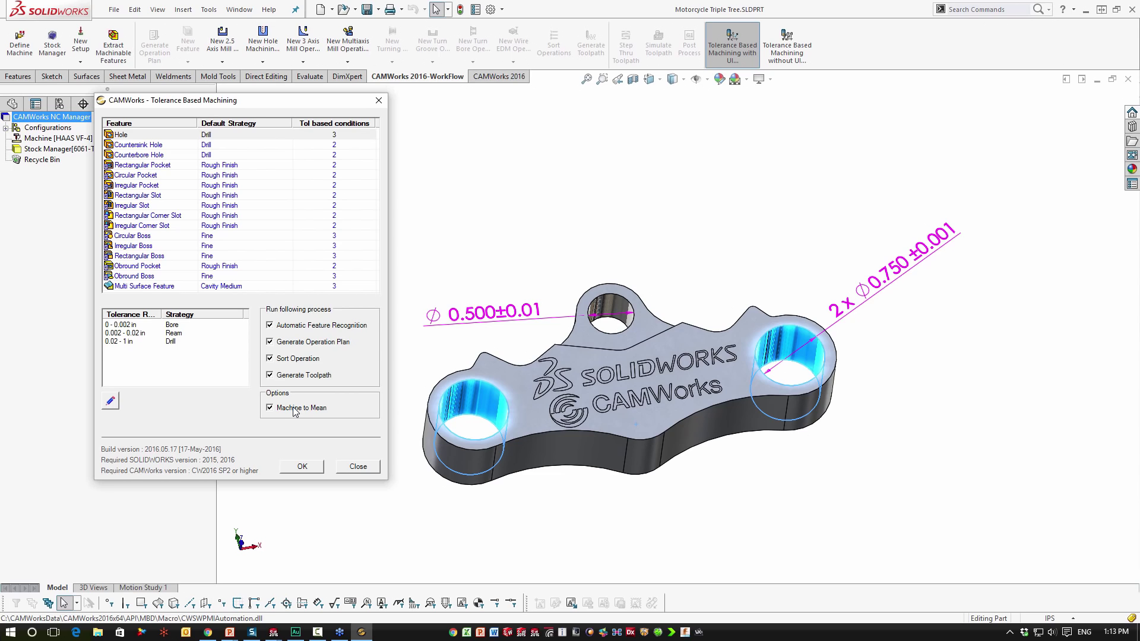
# Run Tolerance Based Machining with Machine to Mean enabled, including feature recognition, operation plan, sorting and toolpath generation.
pyautogui.click(270, 408)
pyautogui.click(270, 408)
pyautogui.click(302, 467)
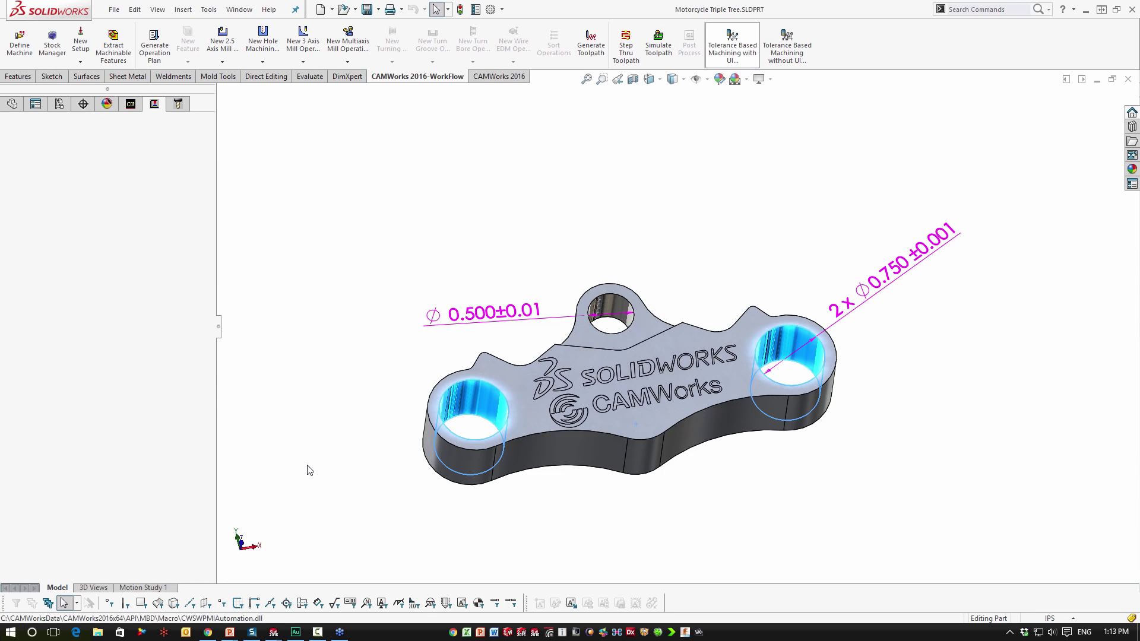
# Review the generated mill operations and highlight the bored hole group and the reamed hole on the part.
pyautogui.moveTo(91, 169)
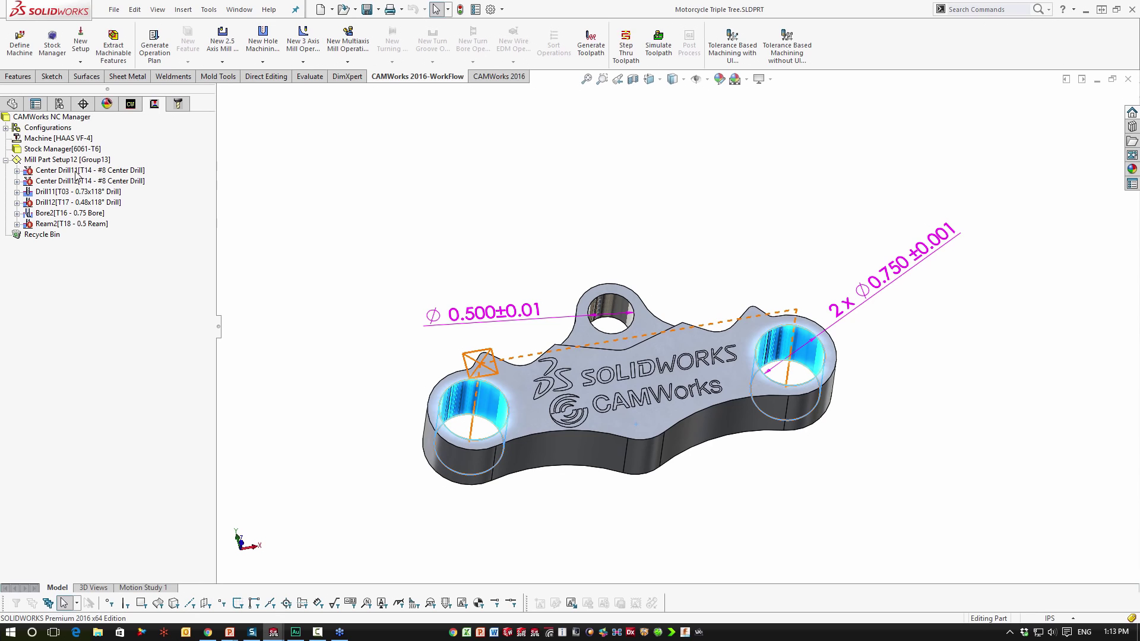
pyautogui.click(134, 104)
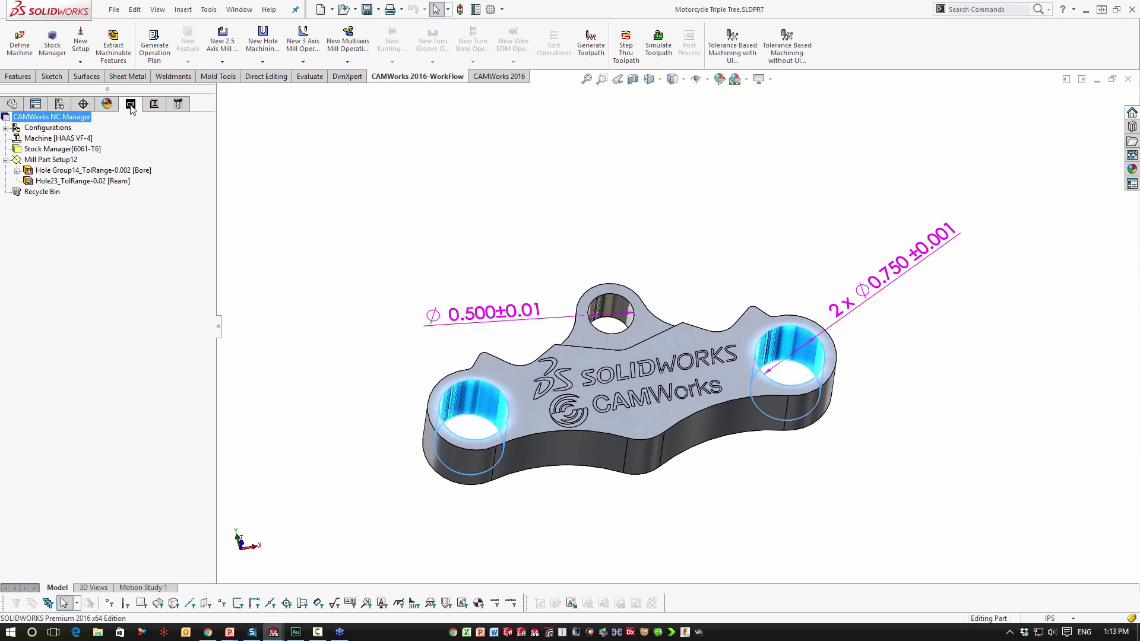
pyautogui.click(137, 170)
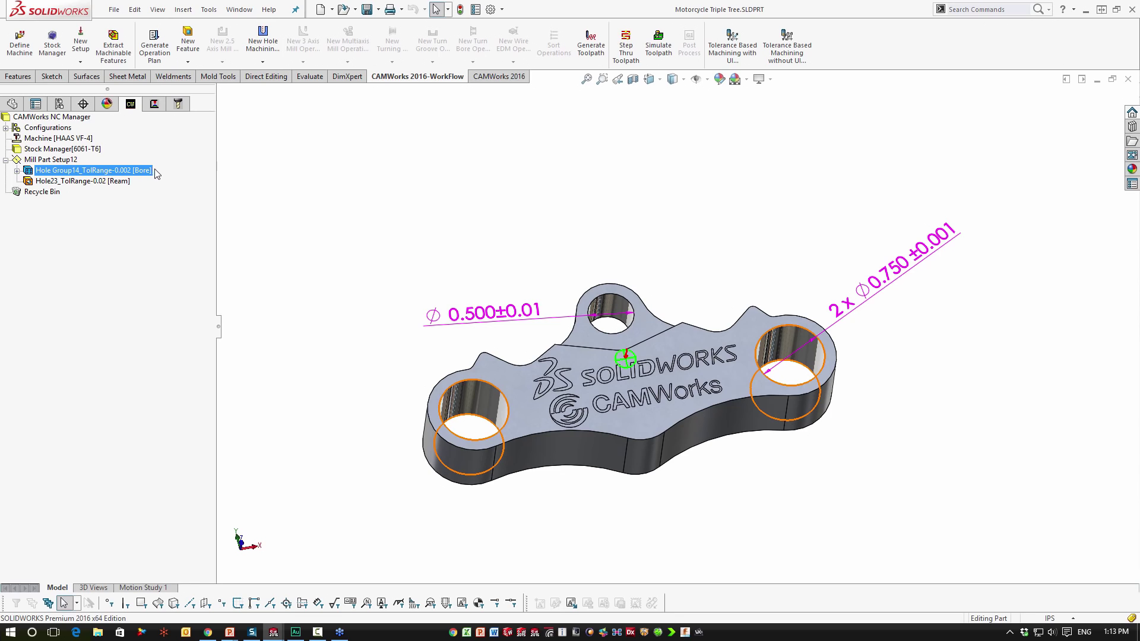
pyautogui.click(110, 181)
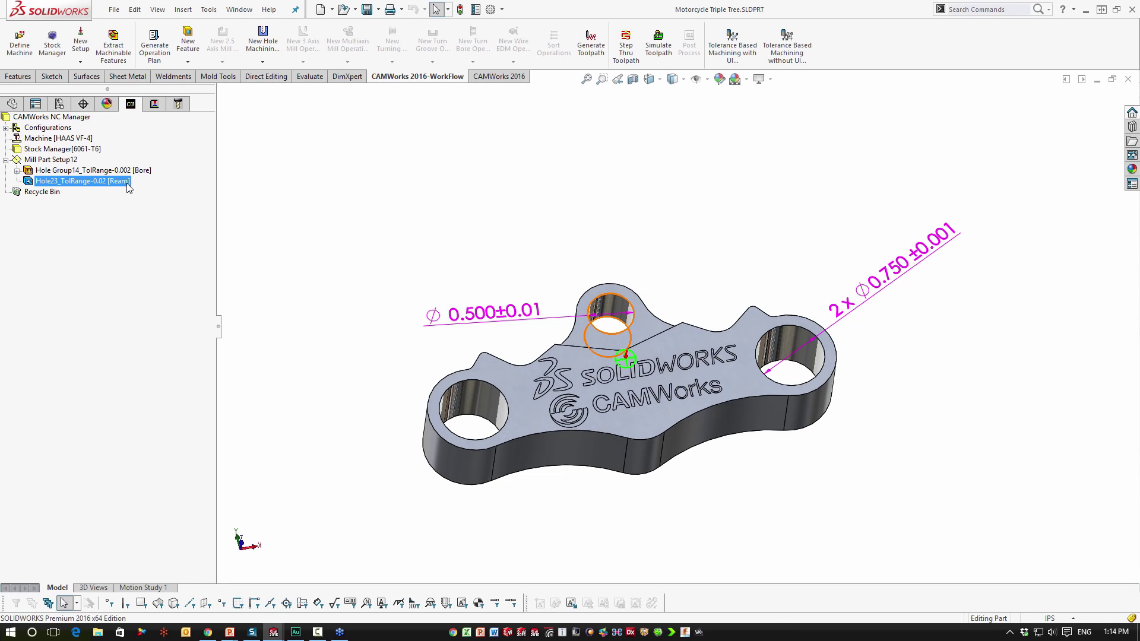
# Review the generated operations and highlight the center drill, 0.75 bore and 0.5 ream toolpaths on the part.
pyautogui.click(153, 106)
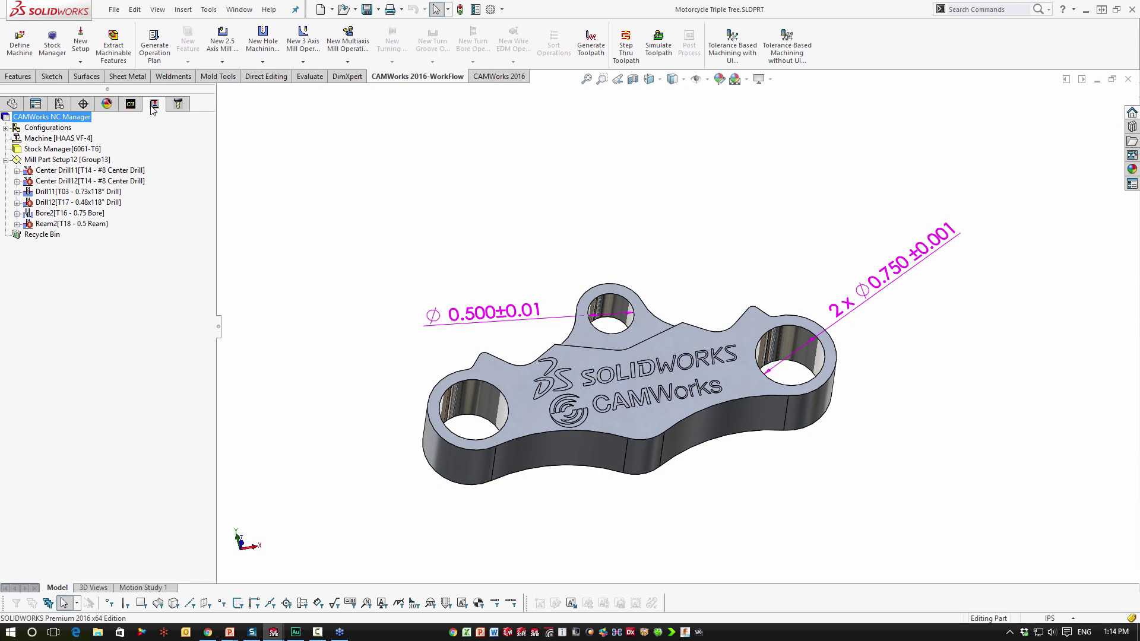
pyautogui.click(123, 173)
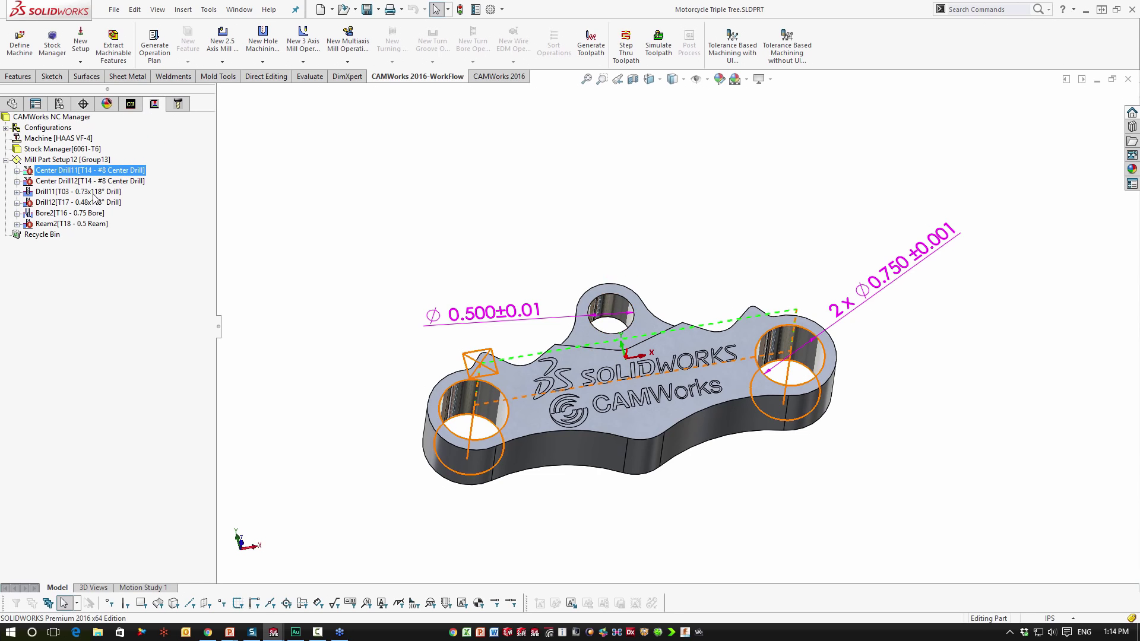
pyautogui.click(73, 214)
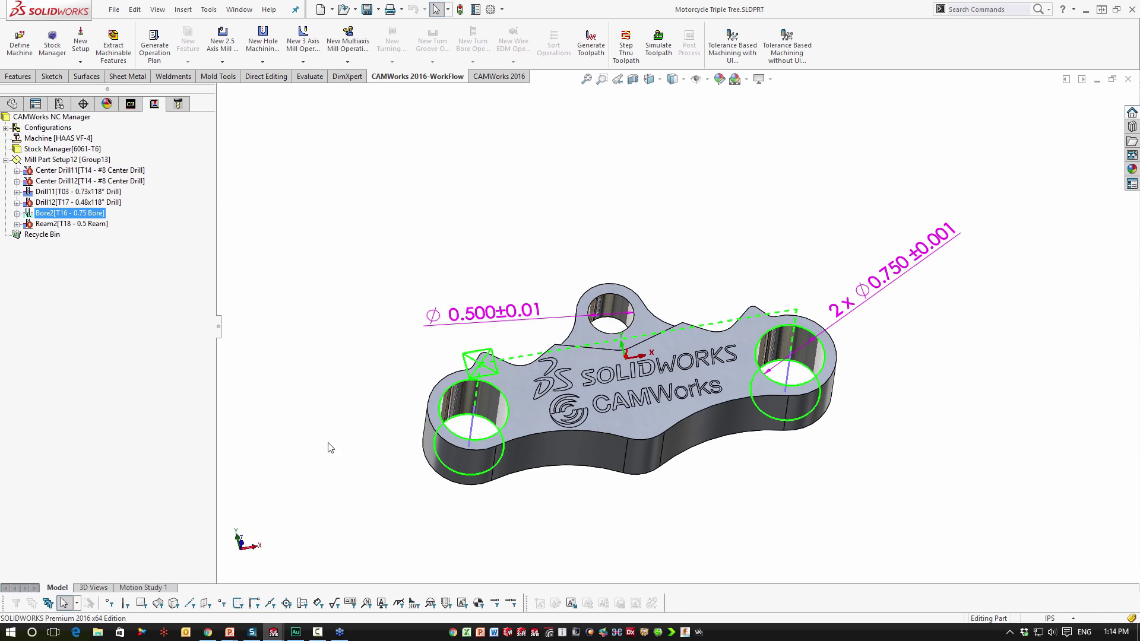
pyautogui.scroll(-3, 514, 451)
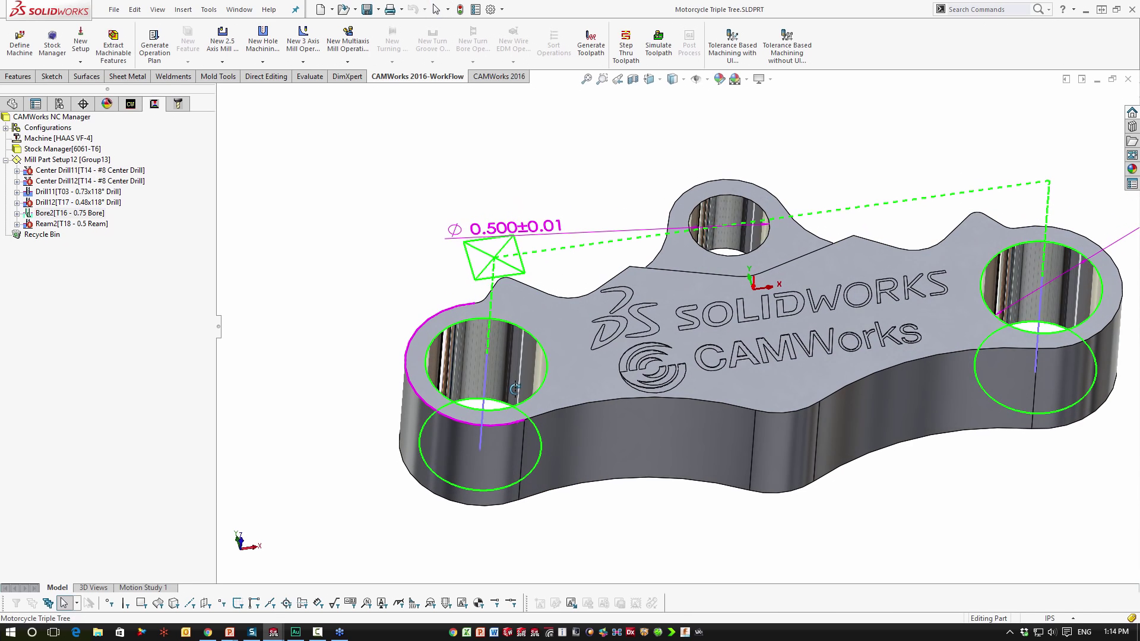
pyautogui.click(81, 225)
pyautogui.scroll(3, 675, 411)
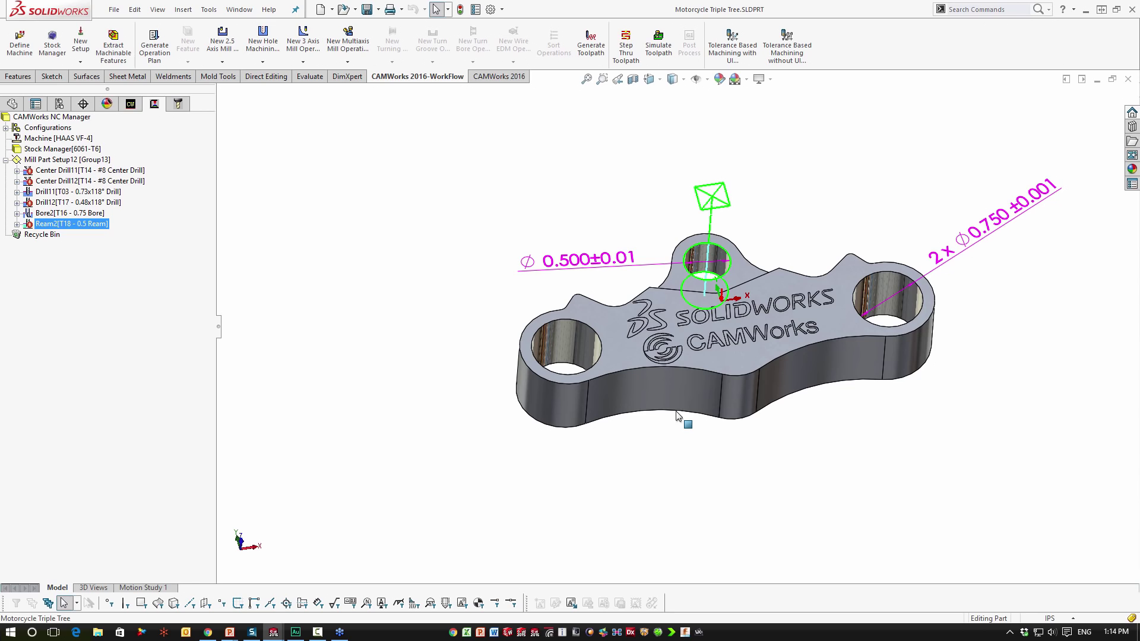
pyautogui.click(483, 242)
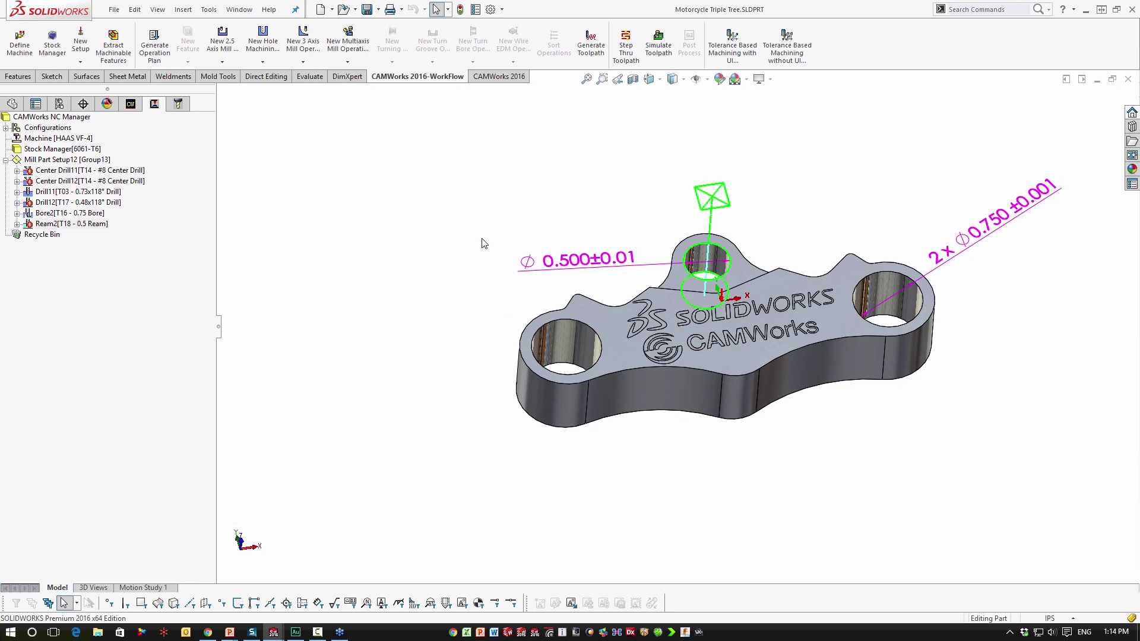
# Switch to the TBM-Machine_to_the_Mean part and examine the width tolerances of its three rectangular pockets.
pyautogui.hotkey('ctrl', 'Tab')
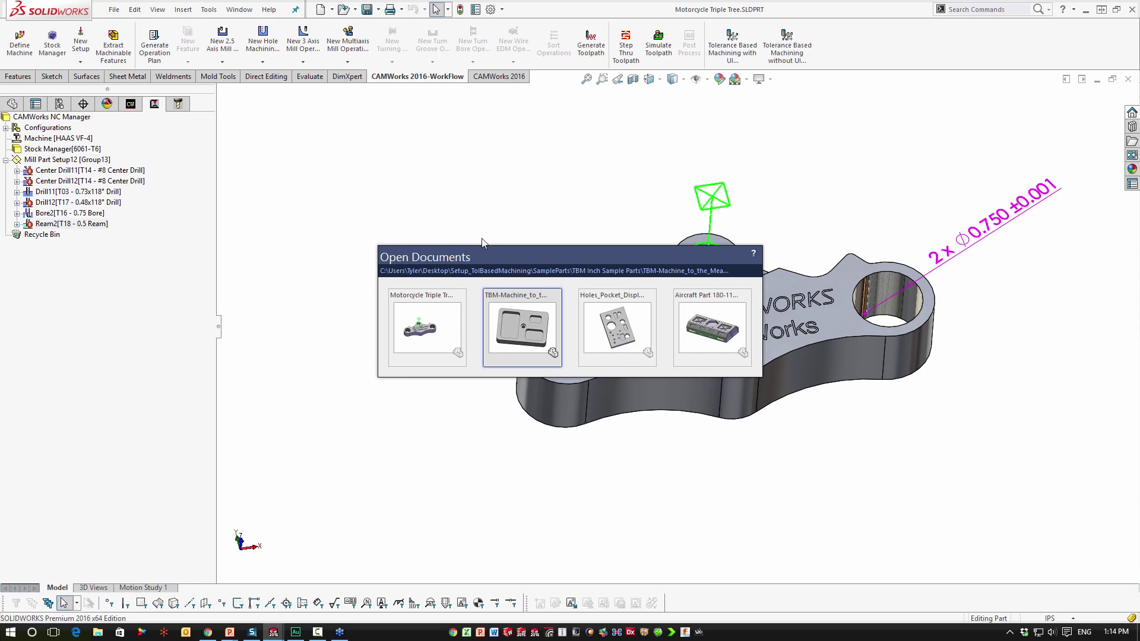
pyautogui.click(504, 308)
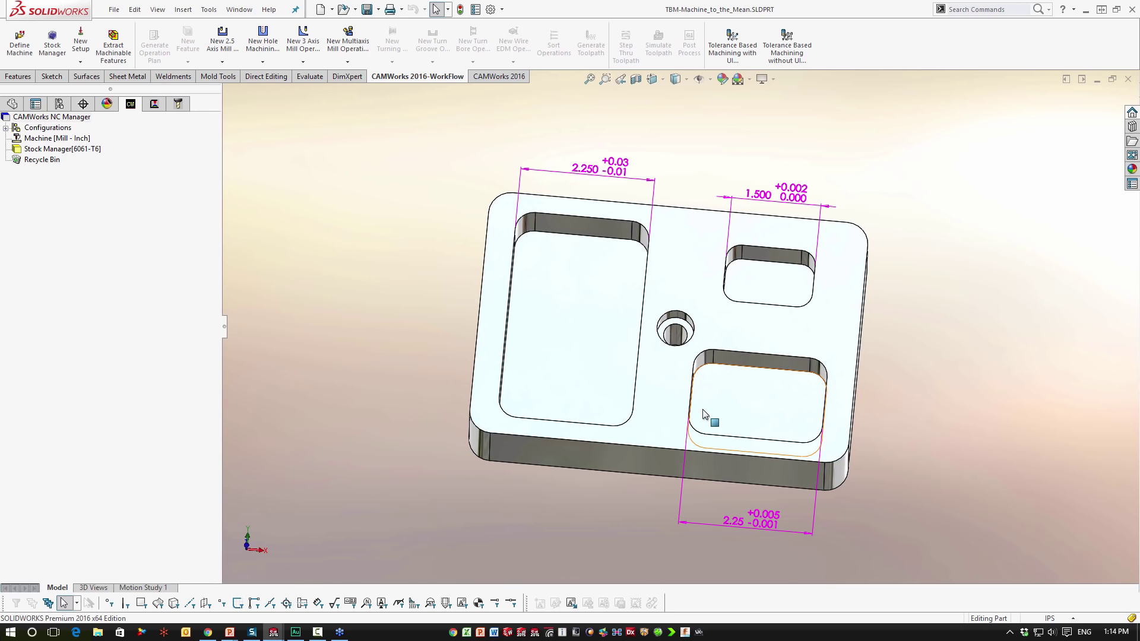
pyautogui.scroll(-5, 620, 172)
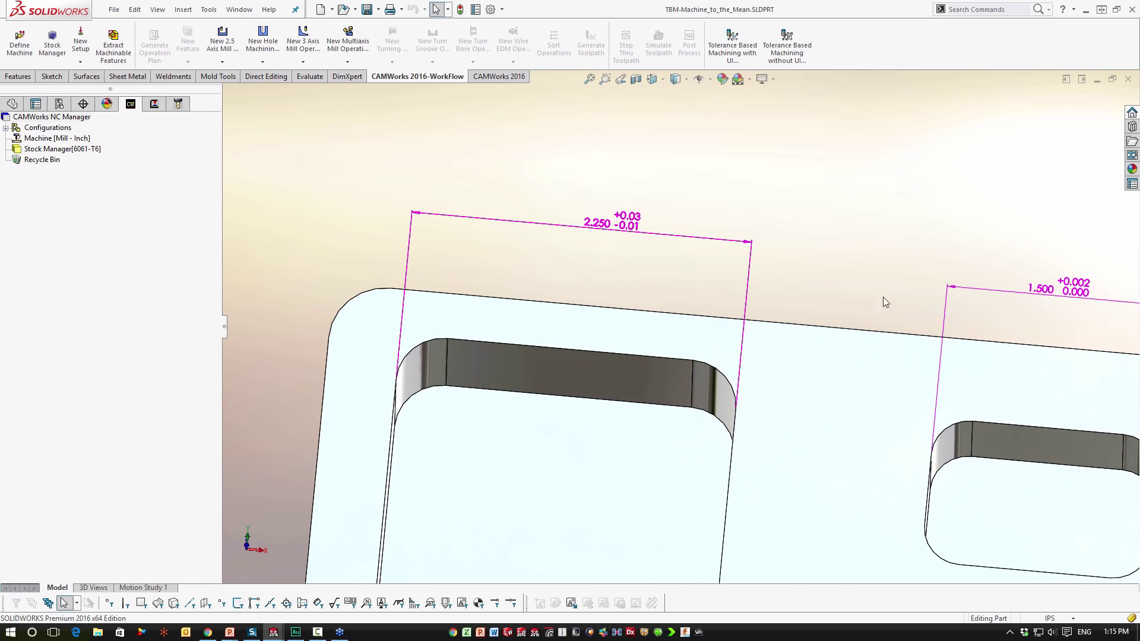
pyautogui.scroll(3, 885, 298)
pyautogui.scroll(-2, 970, 328)
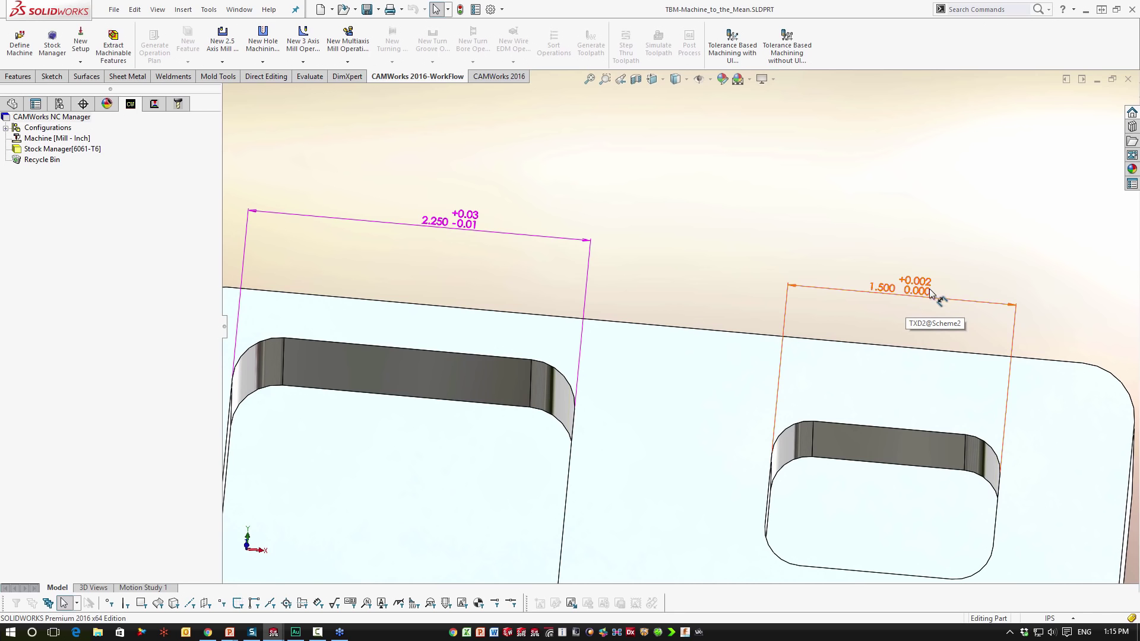
pyautogui.scroll(4, 874, 374)
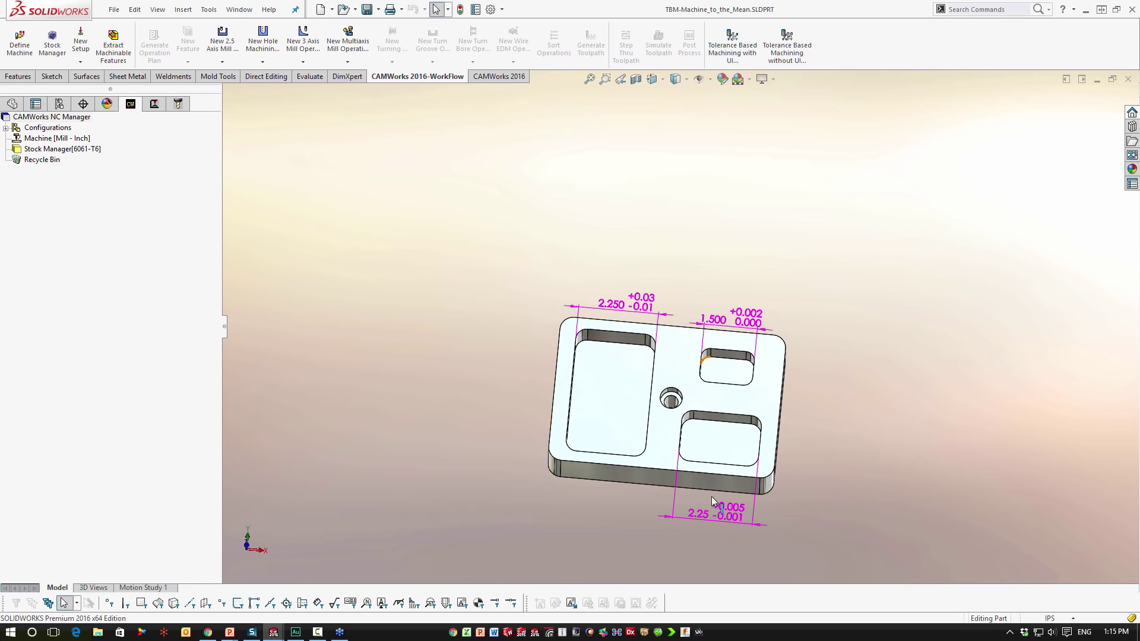
pyautogui.scroll(-4, 711, 499)
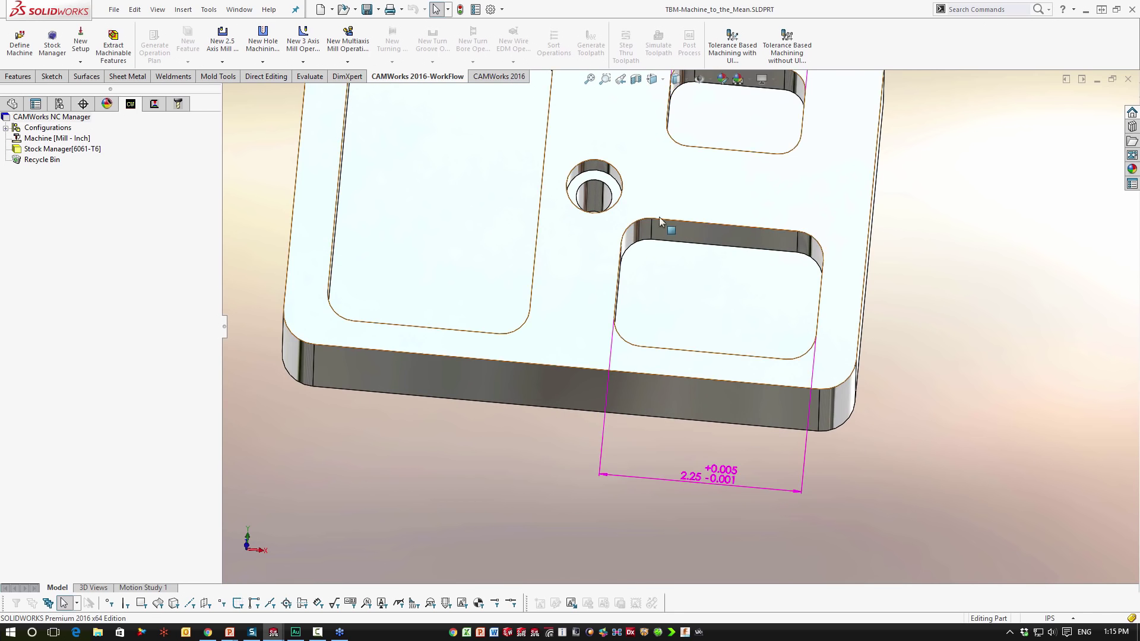
pyautogui.scroll(2, 712, 368)
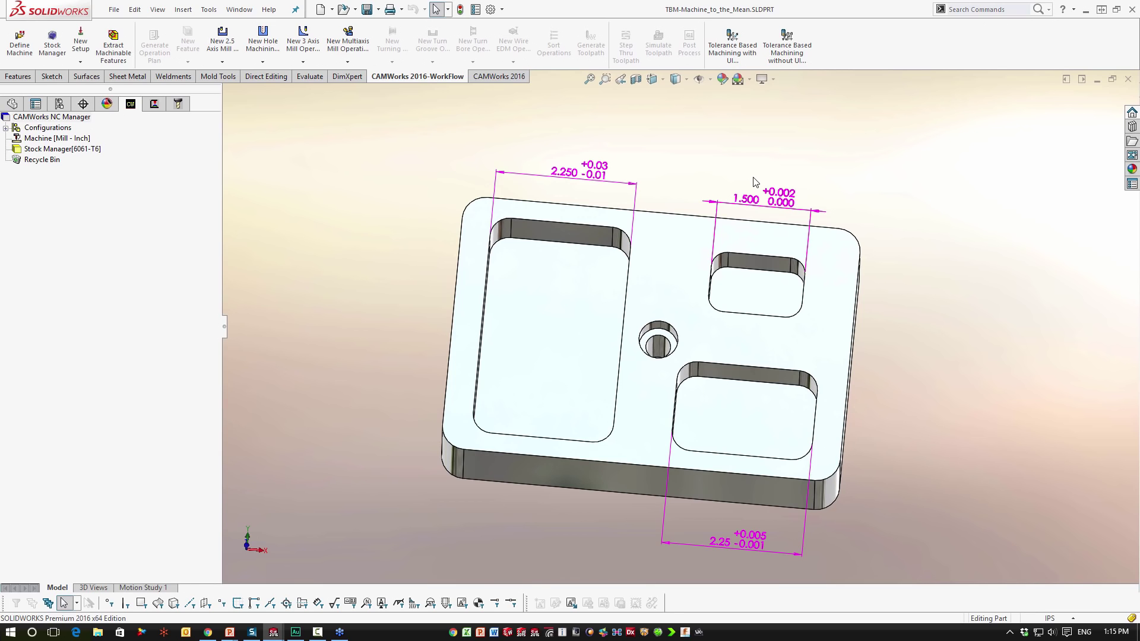
# Run Tolerance Based Machining without the UI and highlight the recognized counterbore hole and the largest rectangular pocket.
pyautogui.click(790, 54)
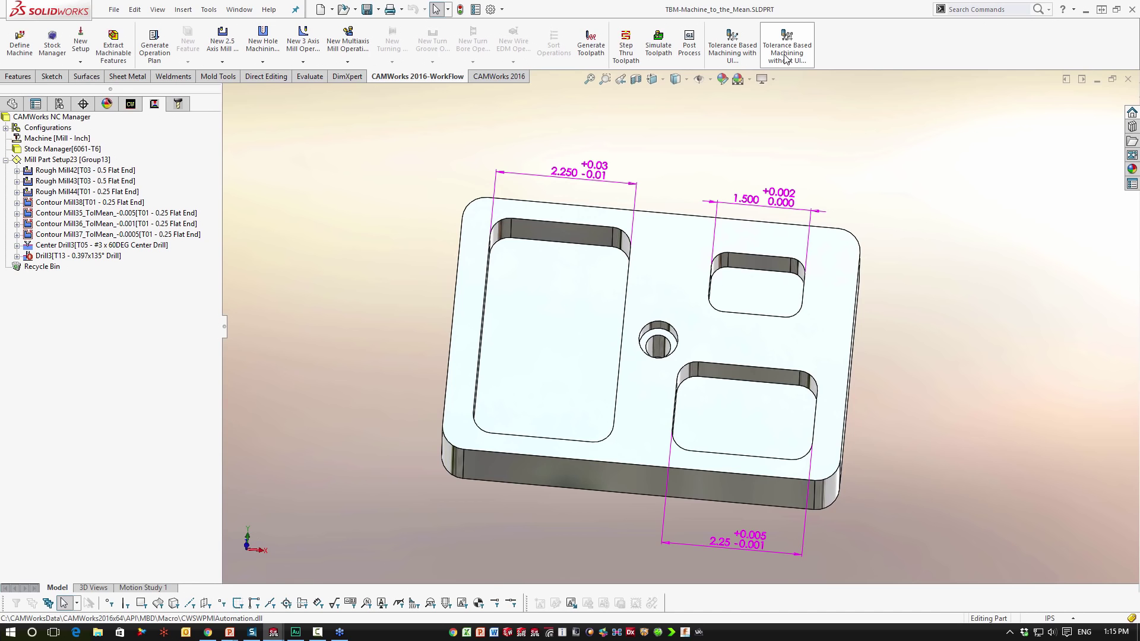
pyautogui.click(132, 105)
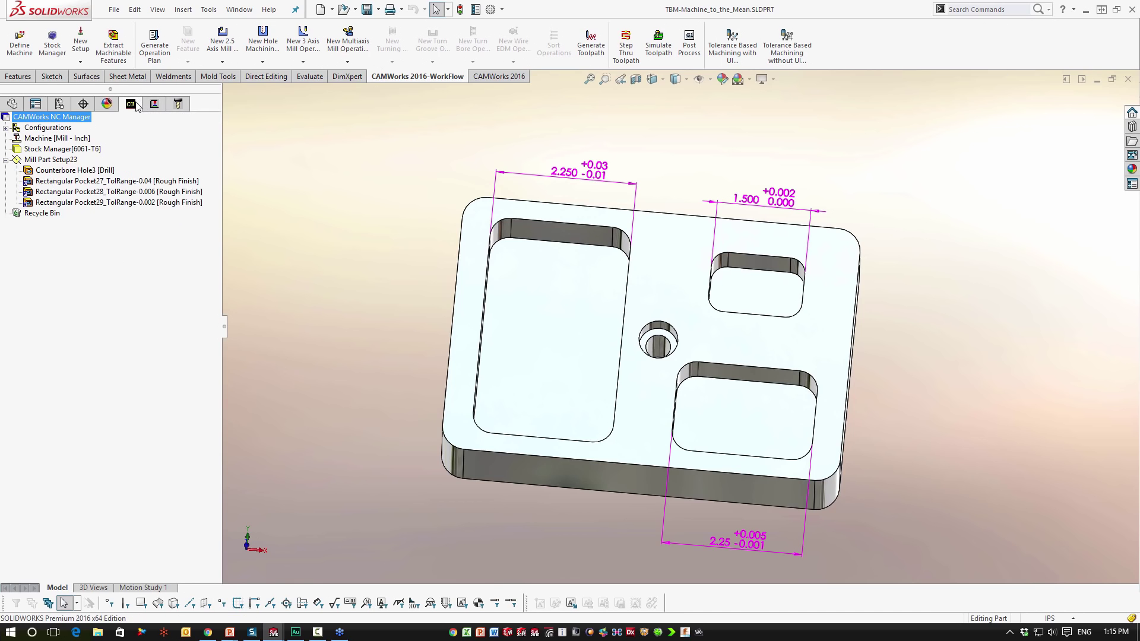
pyautogui.click(100, 171)
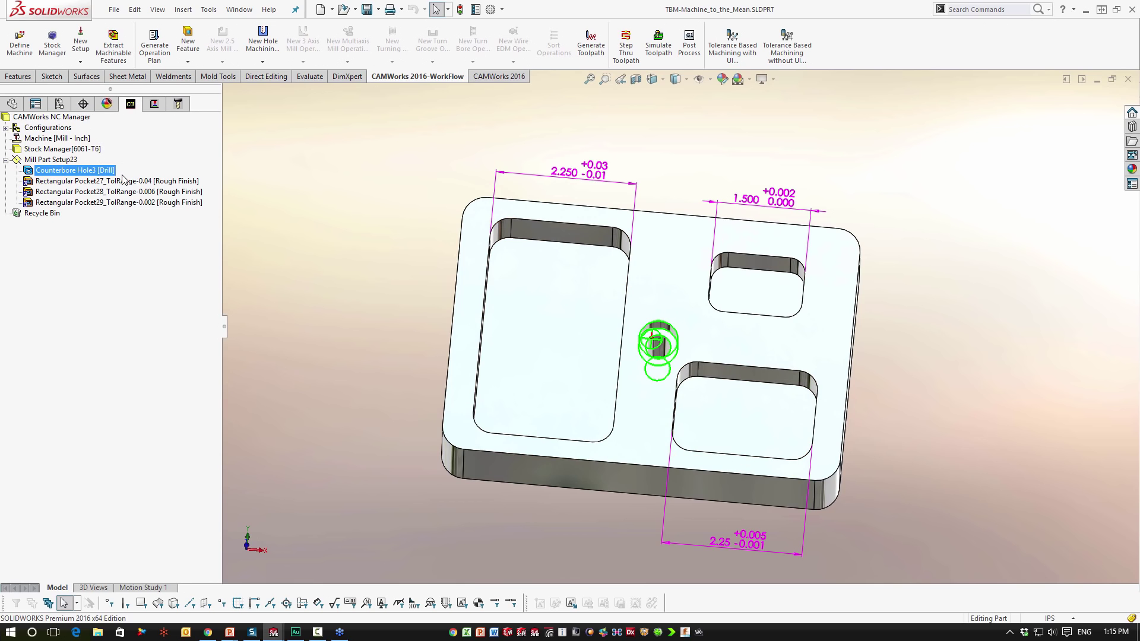
pyautogui.click(388, 268)
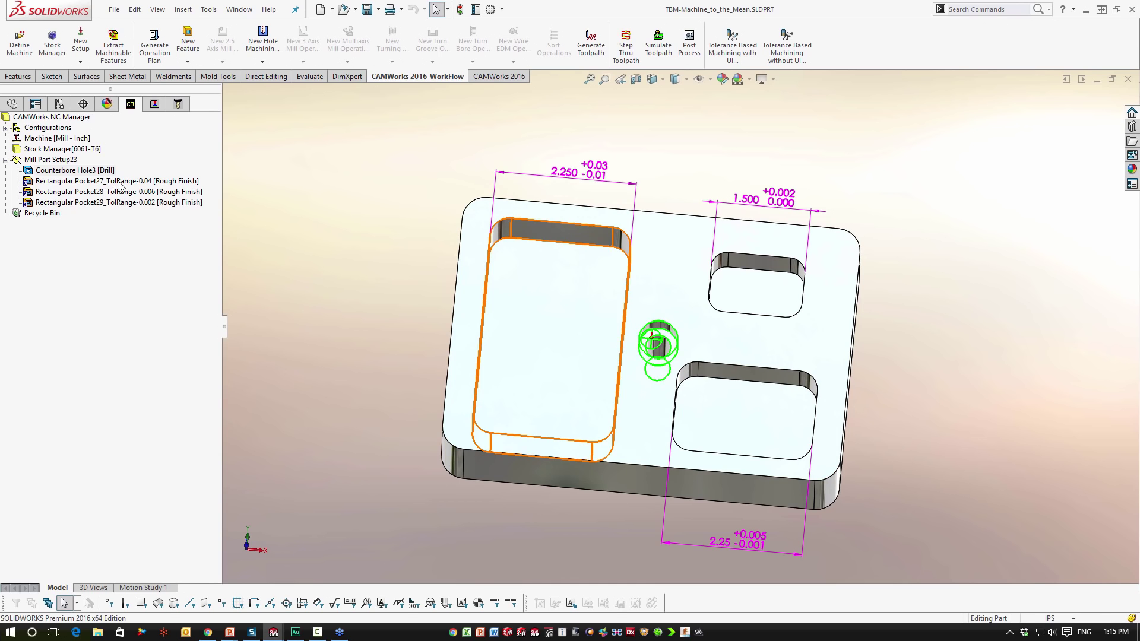
pyautogui.click(192, 183)
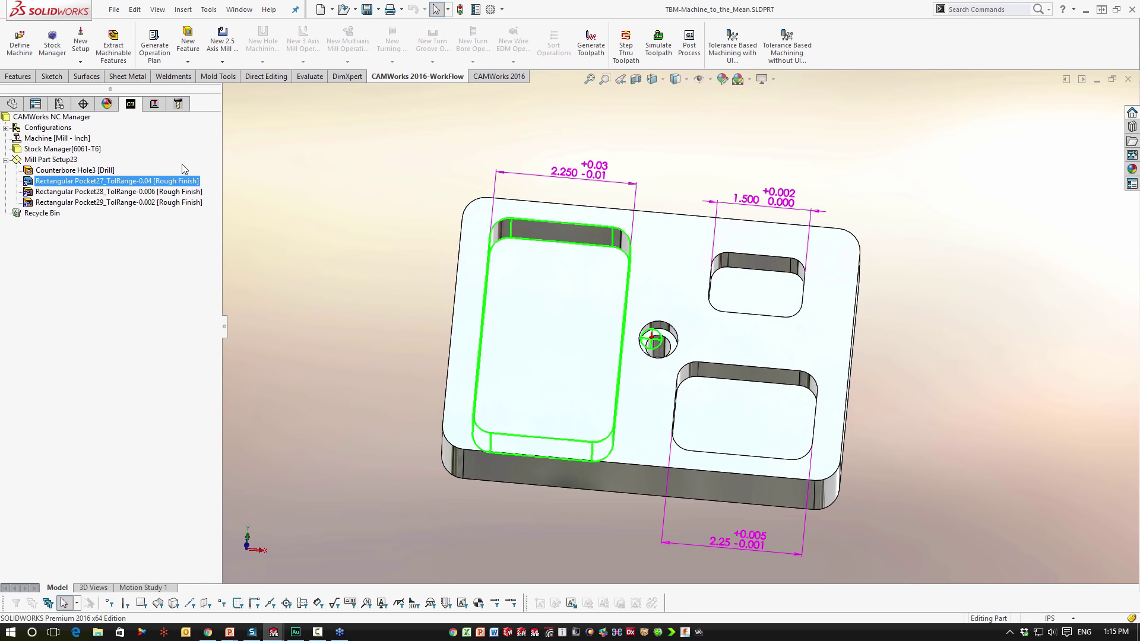
# Highlight the TolMean contour mill toolpath of each of the three rectangular pockets in the operation list.
pyautogui.click(154, 105)
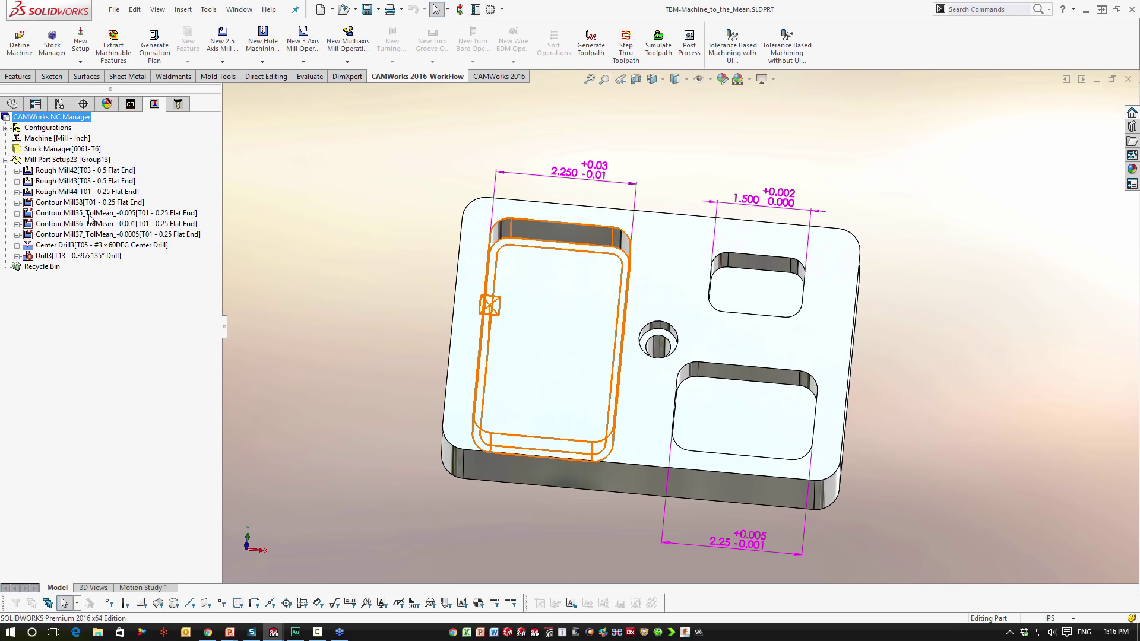
pyautogui.click(136, 215)
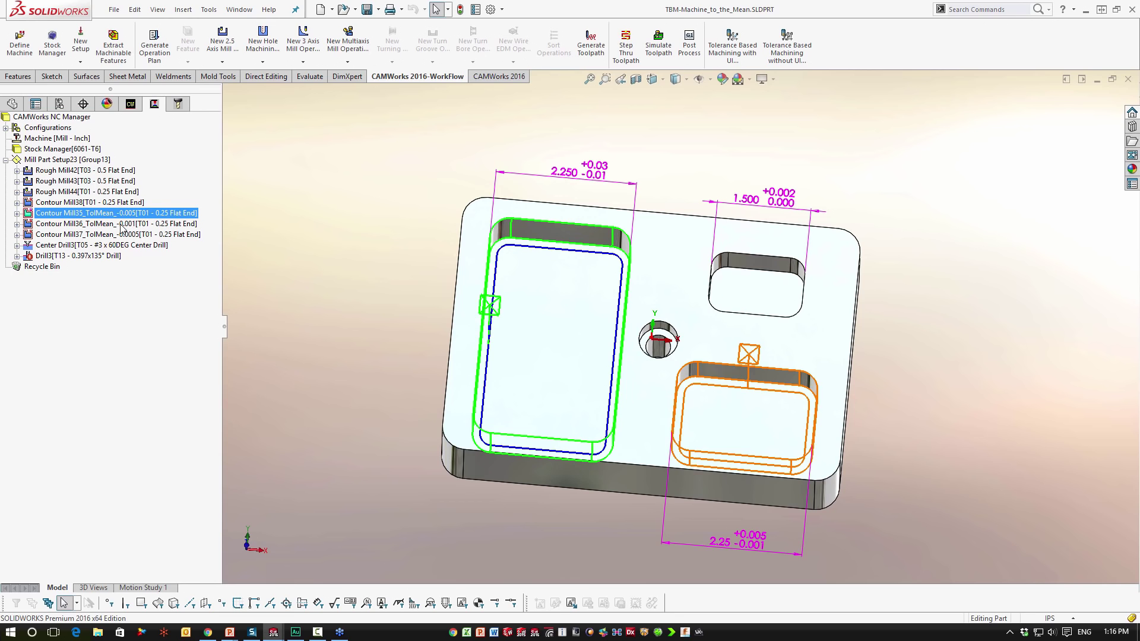
pyautogui.click(128, 225)
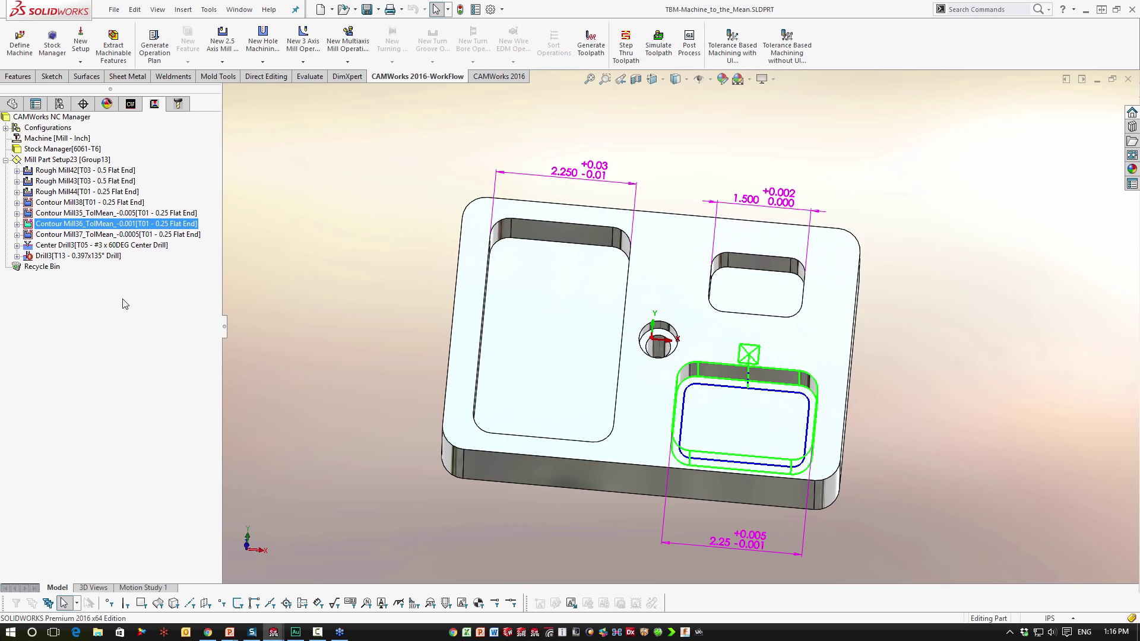
pyautogui.press('Down')
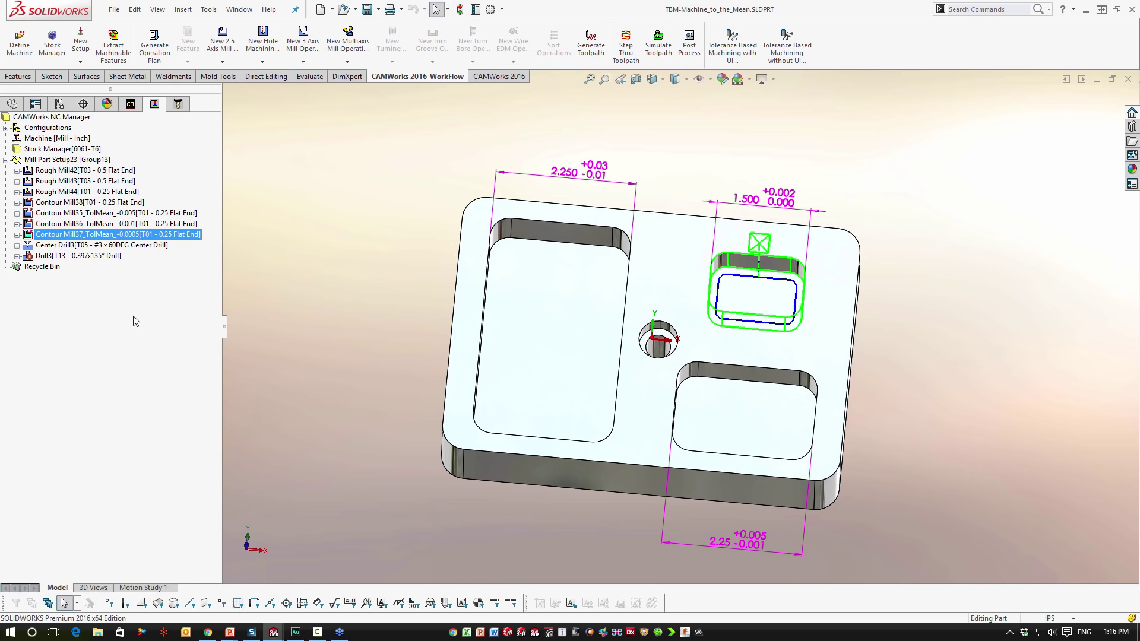
# Examine the side allowance in the contour parameters of the smallest pocket's TolMean operation, then close the parameters.
pyautogui.doubleClick(134, 235)
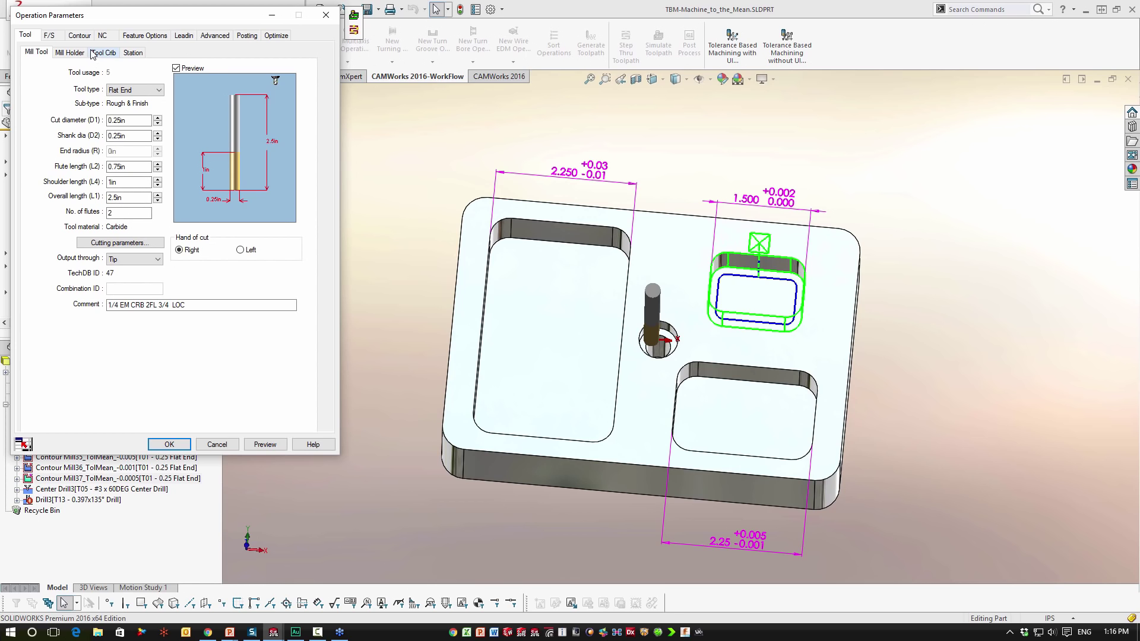
pyautogui.click(79, 35)
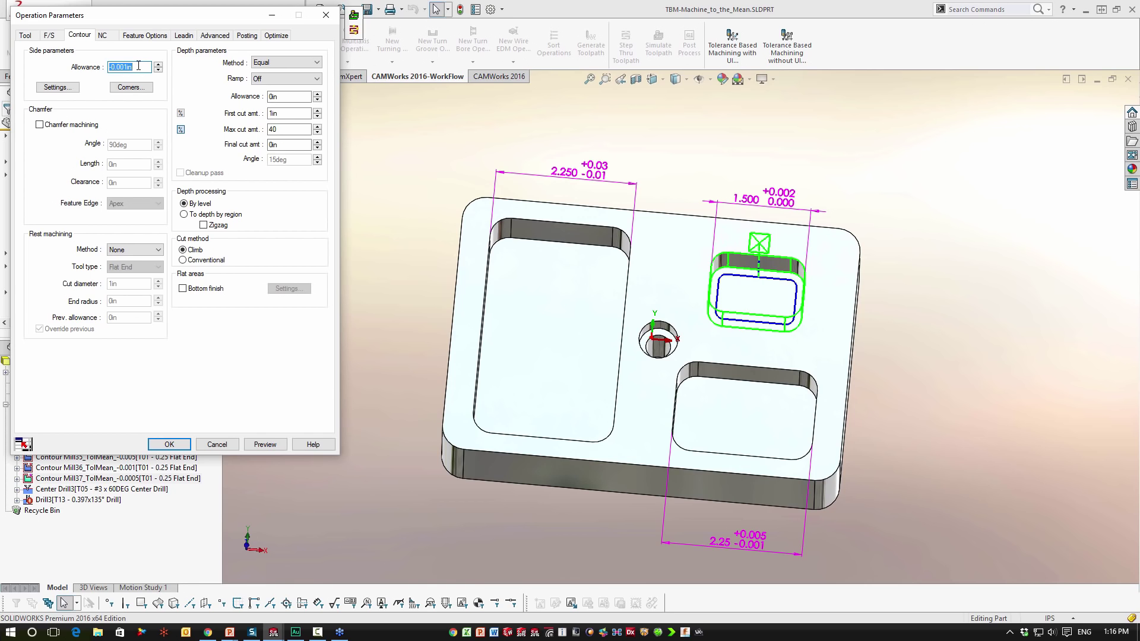
pyautogui.click(324, 17)
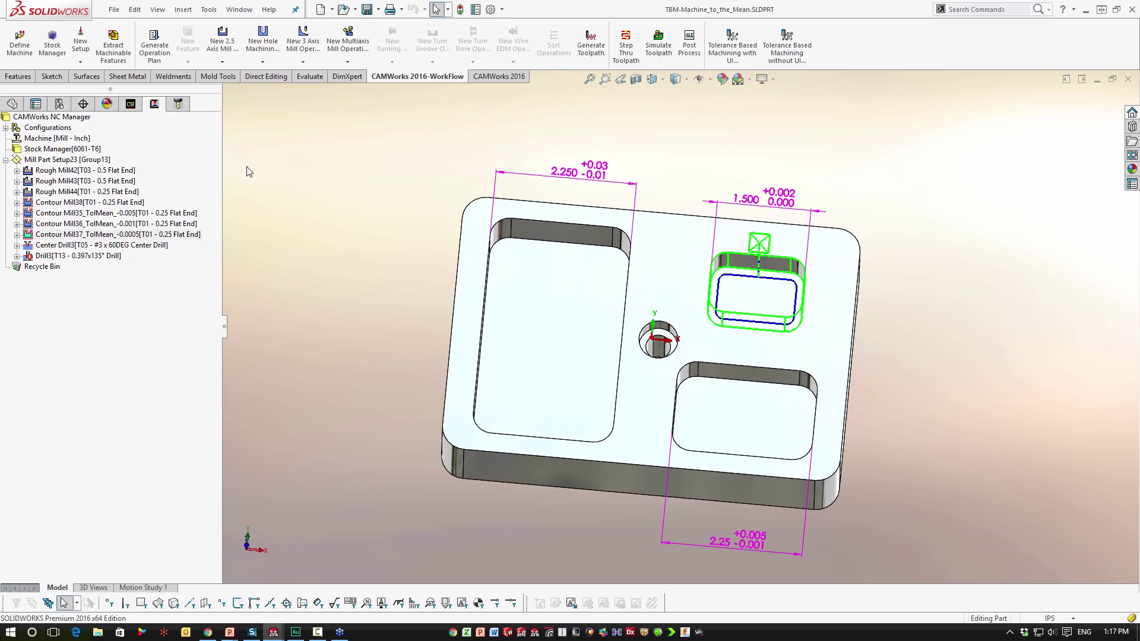
# Switch to Aircraft Part 180-111 Rev D and move the 0.39 dimension and the 1.187 x 2.812 slot callout closer to the slots.
pyautogui.hotkey('ctrl', 'Tab')
pyautogui.click(692, 324)
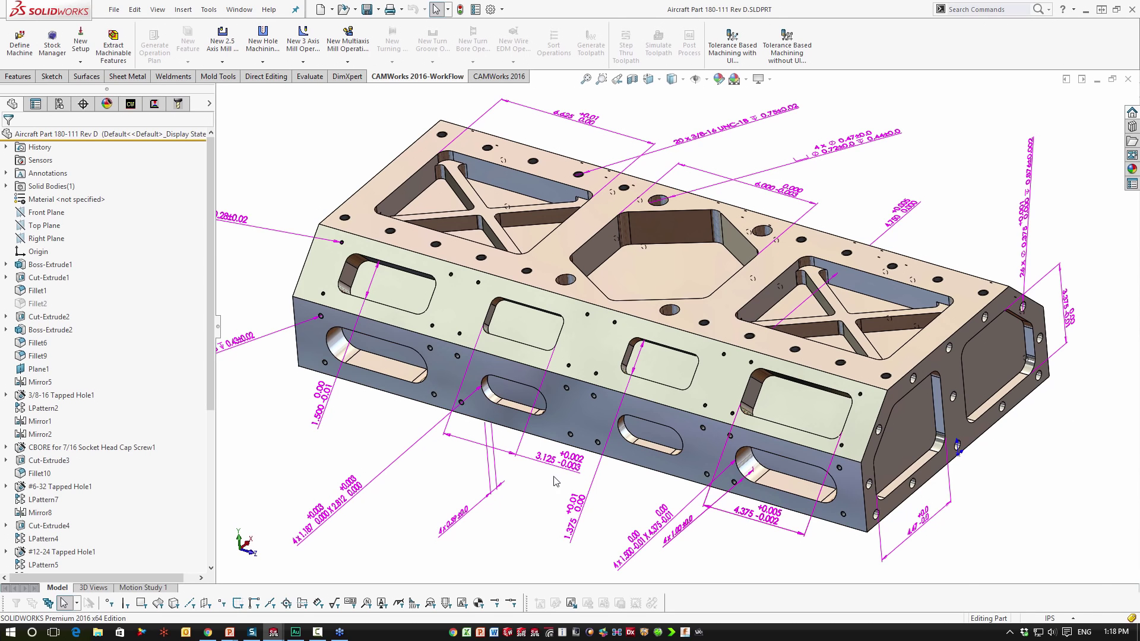
pyautogui.scroll(-5, 492, 457)
pyautogui.scroll(5, 508, 516)
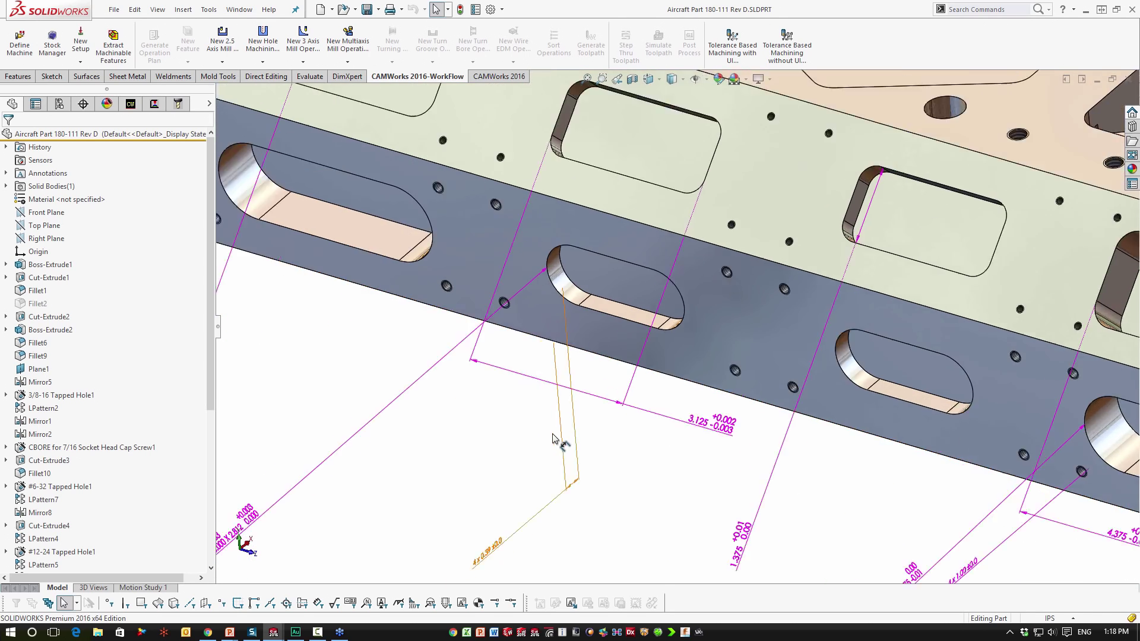
pyautogui.moveTo(525, 516); pyautogui.dragTo(556, 451)
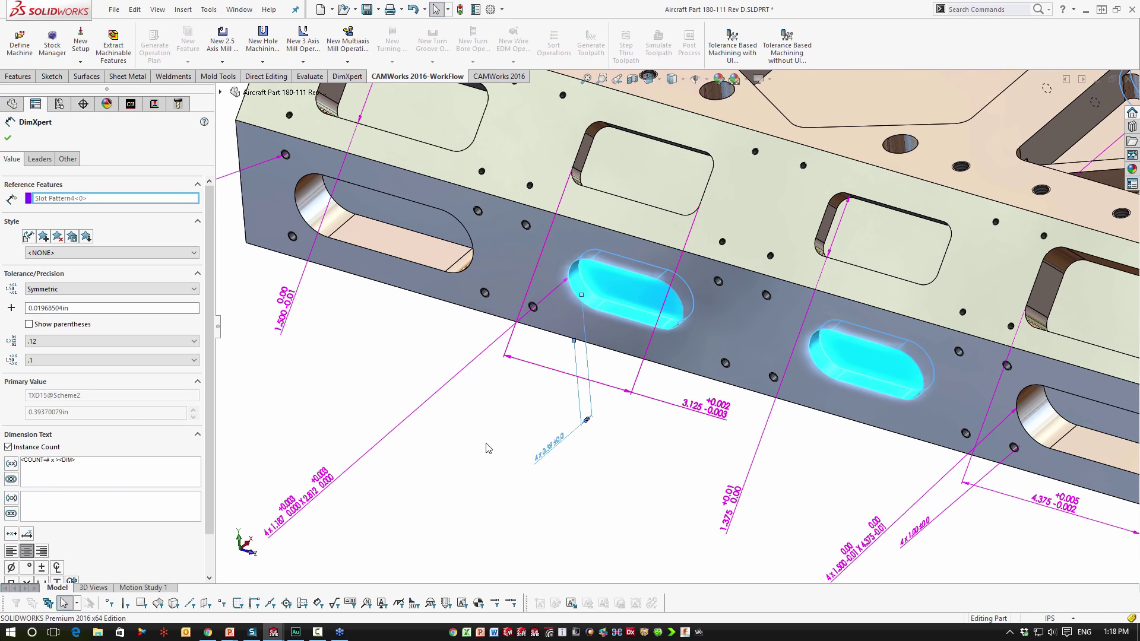
pyautogui.moveTo(315, 498); pyautogui.dragTo(441, 367)
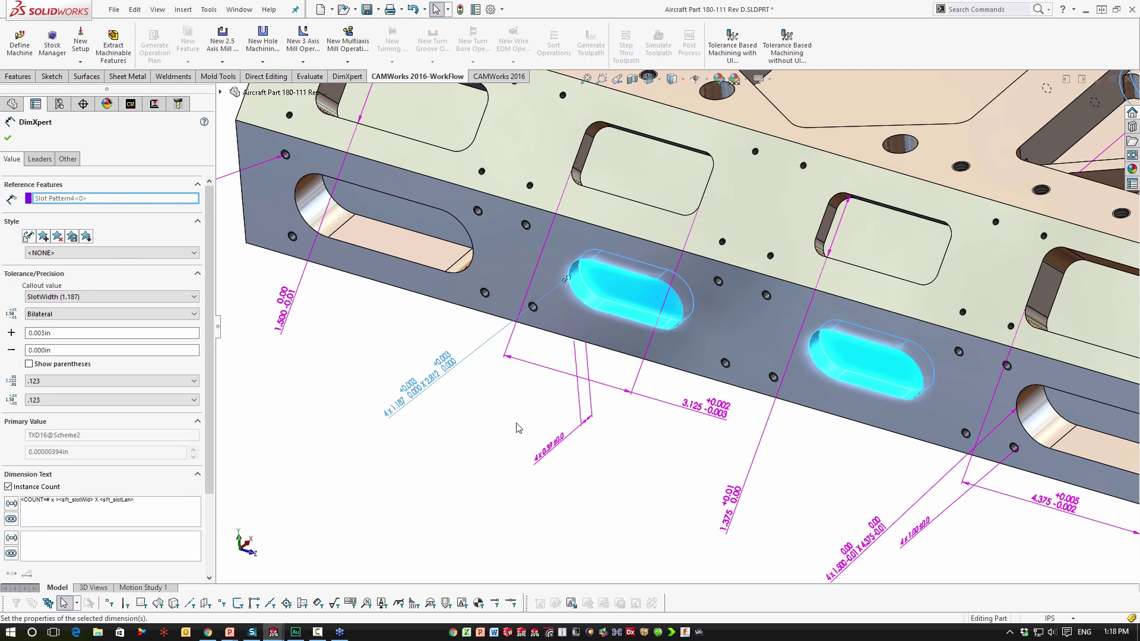
# Examine the bilateral tolerances on the 1.187 x 2.812 slot callout up close, then deselect it.
pyautogui.scroll(1, 516, 424)
pyautogui.scroll(-4, 511, 356)
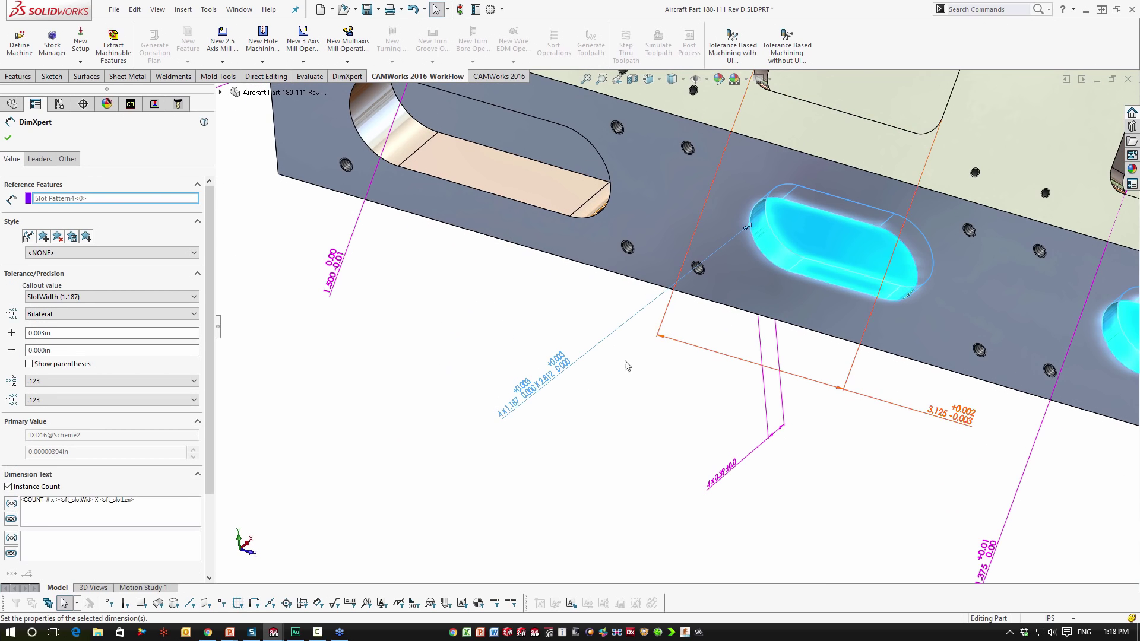
pyautogui.scroll(-1, 527, 381)
pyautogui.scroll(-3, 527, 381)
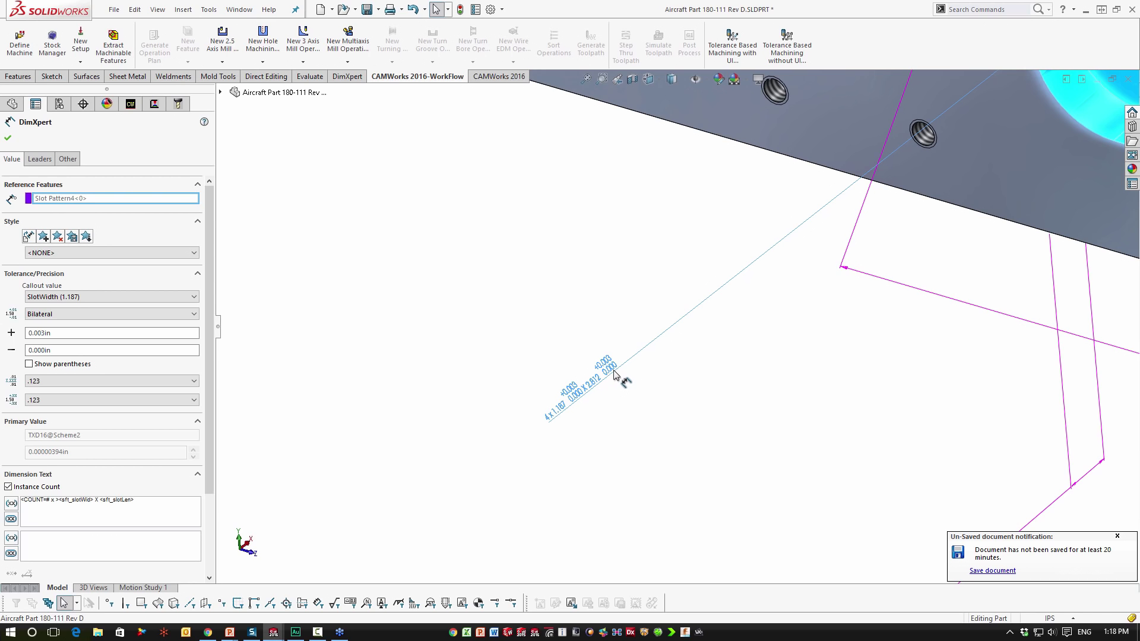
pyautogui.click(716, 377)
pyautogui.scroll(6, 805, 391)
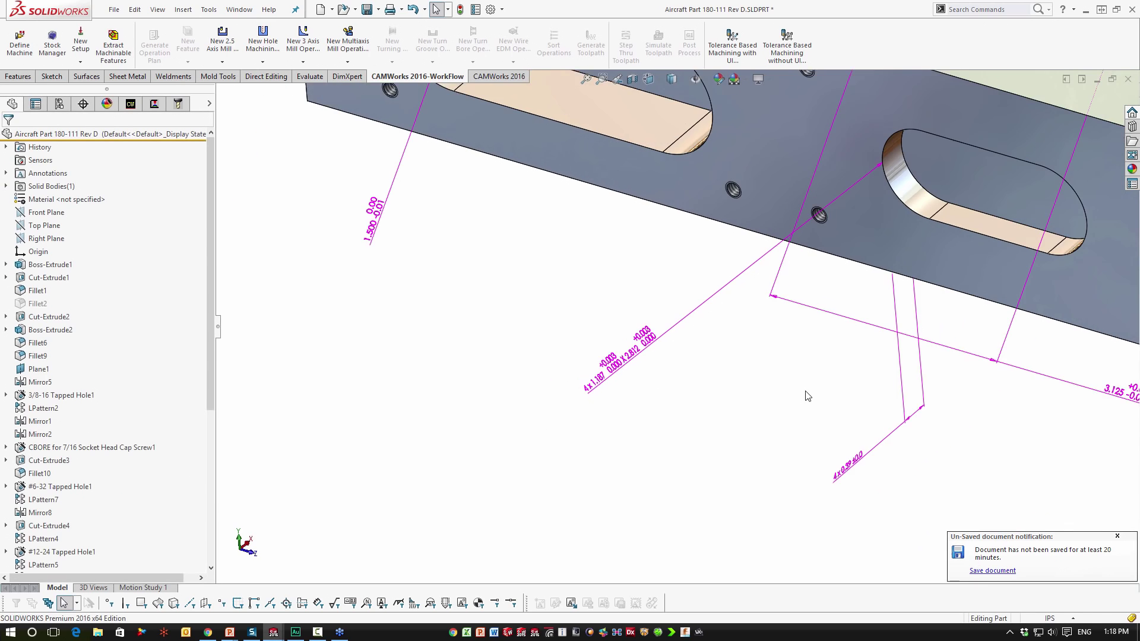
# Select the 3/8-16 UNC-1B hole callout and examine its depth tolerance and the tapped hole pattern it references.
pyautogui.scroll(6, 807, 396)
pyautogui.keyDown('ctrl'); pyautogui.moveTo(854, 277); pyautogui.dragTo(685, 392, button='middle'); pyautogui.keyUp('ctrl')
pyautogui.scroll(-2, 666, 385)
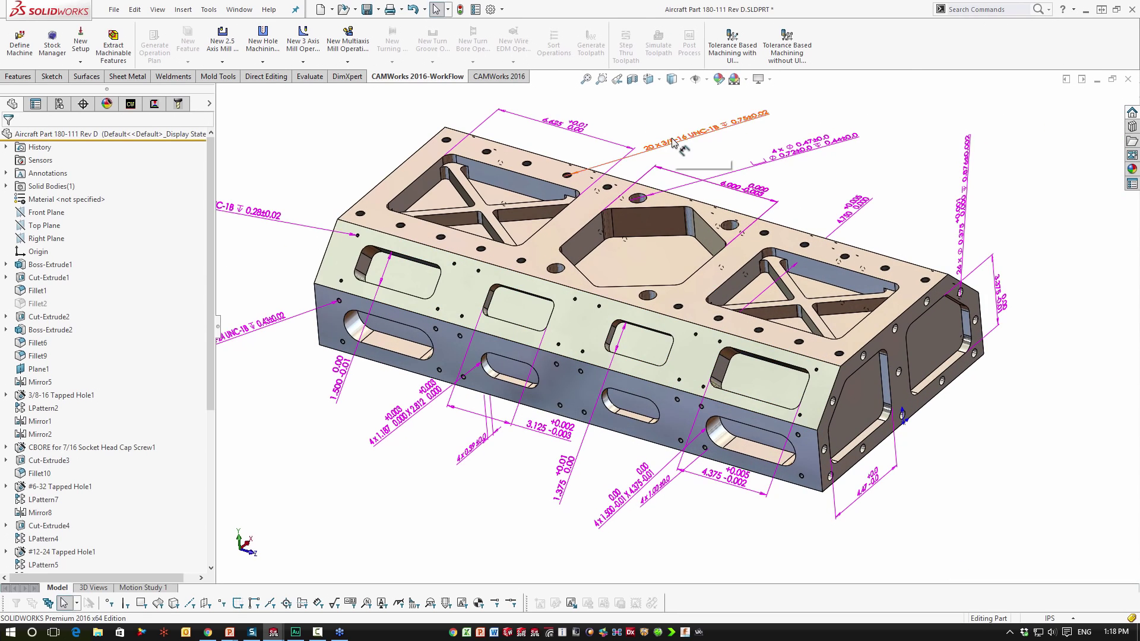
pyautogui.click(615, 160)
pyautogui.keyDown('ctrl'); pyautogui.moveTo(616, 159); pyautogui.dragTo(638, 243, button='middle'); pyautogui.keyUp('ctrl')
pyautogui.scroll(-3, 699, 171)
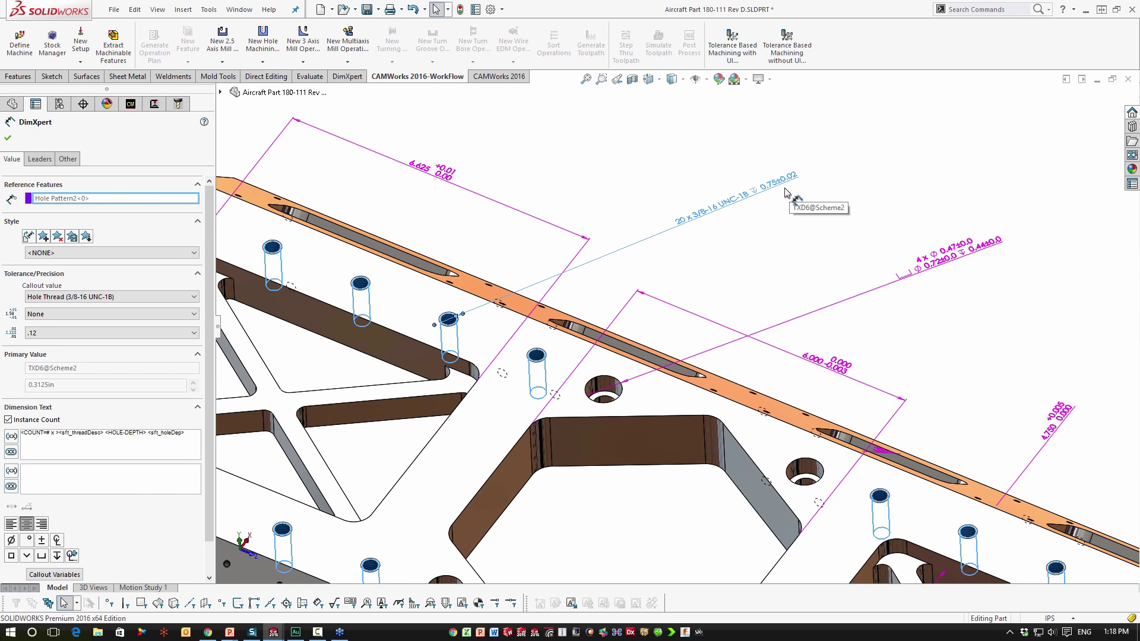
pyautogui.scroll(3, 674, 326)
pyautogui.scroll(2, 625, 398)
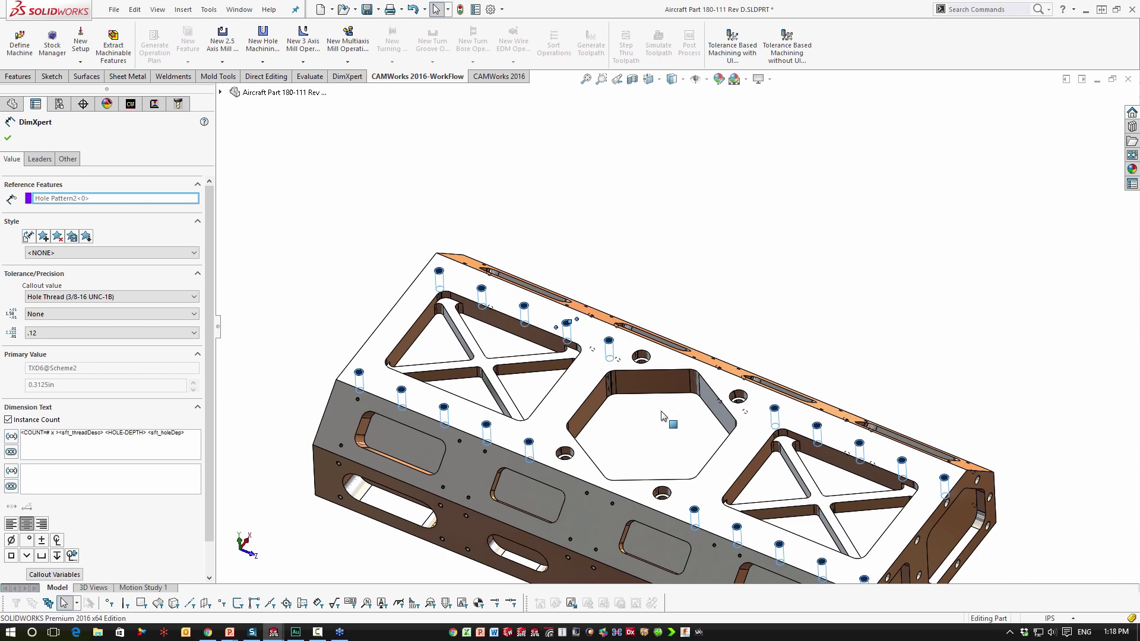
# Close the hole callout's properties and run Tolerance Based Machining without UI on the aircraft part from its CAMWorks feature tree.
pyautogui.keyDown('ctrl'); pyautogui.moveTo(661, 410); pyautogui.dragTo(659, 279, button='middle'); pyautogui.keyUp('ctrl')
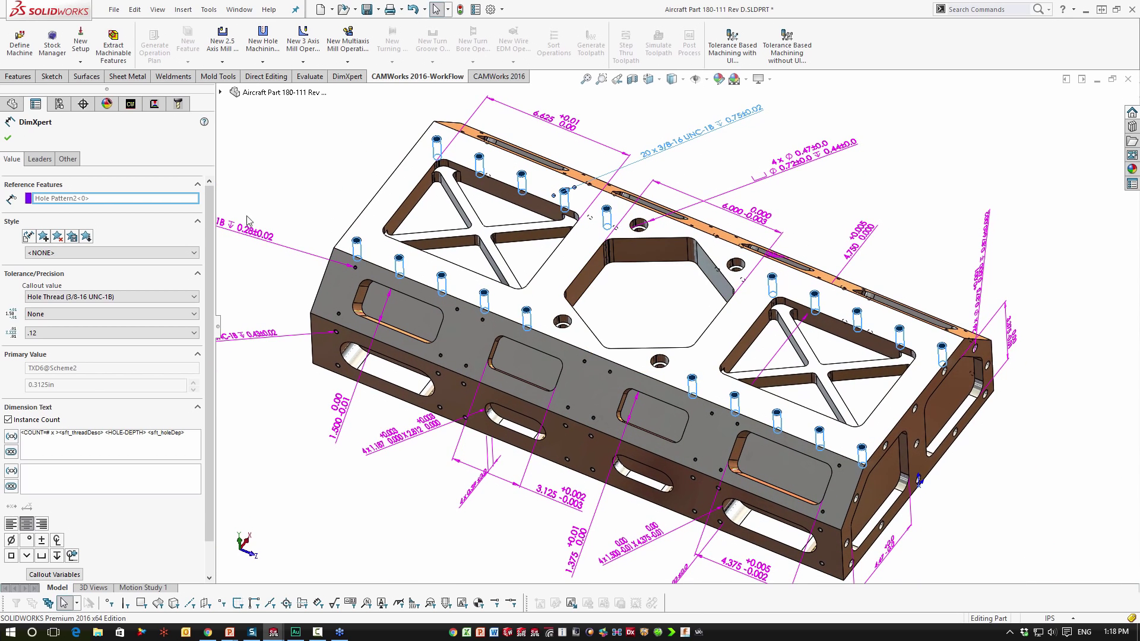
pyautogui.click(8, 138)
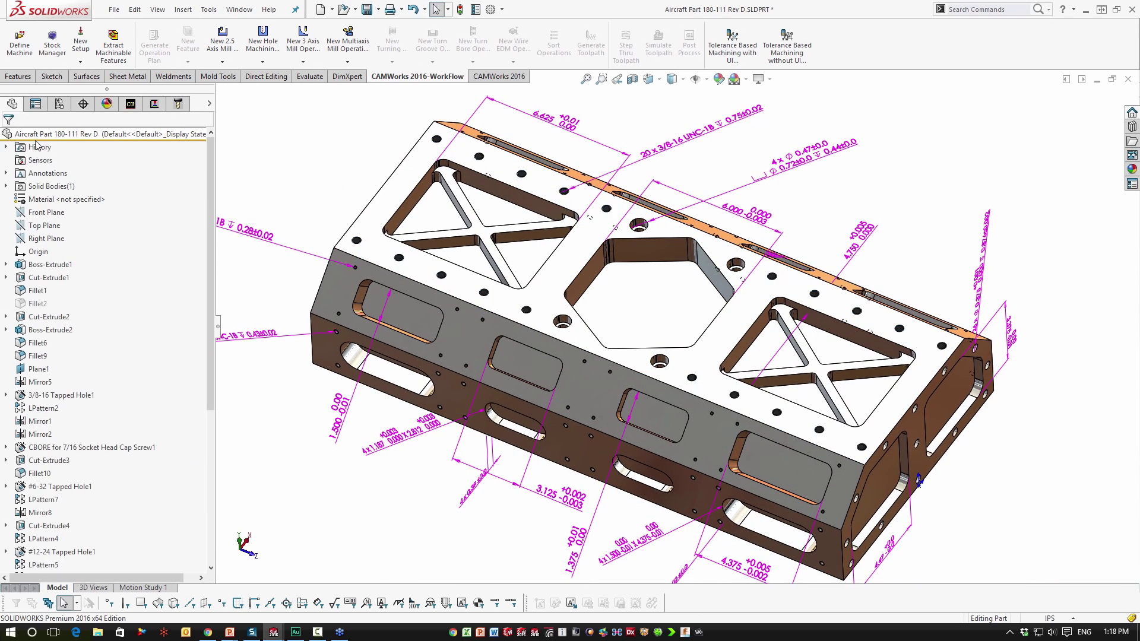
pyautogui.click(133, 104)
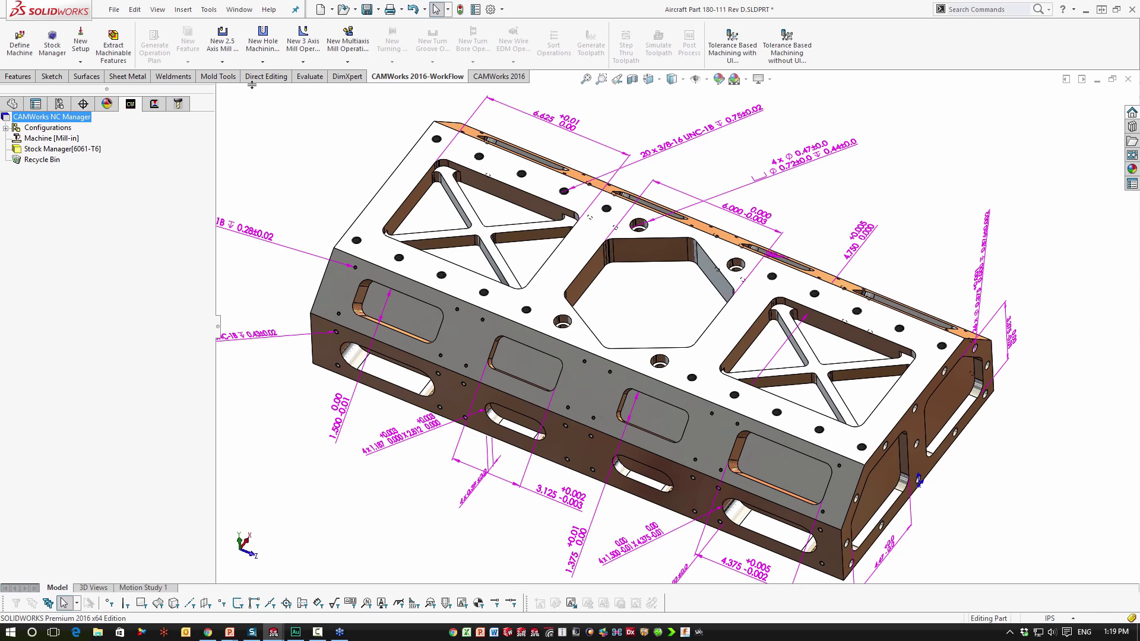
pyautogui.click(791, 56)
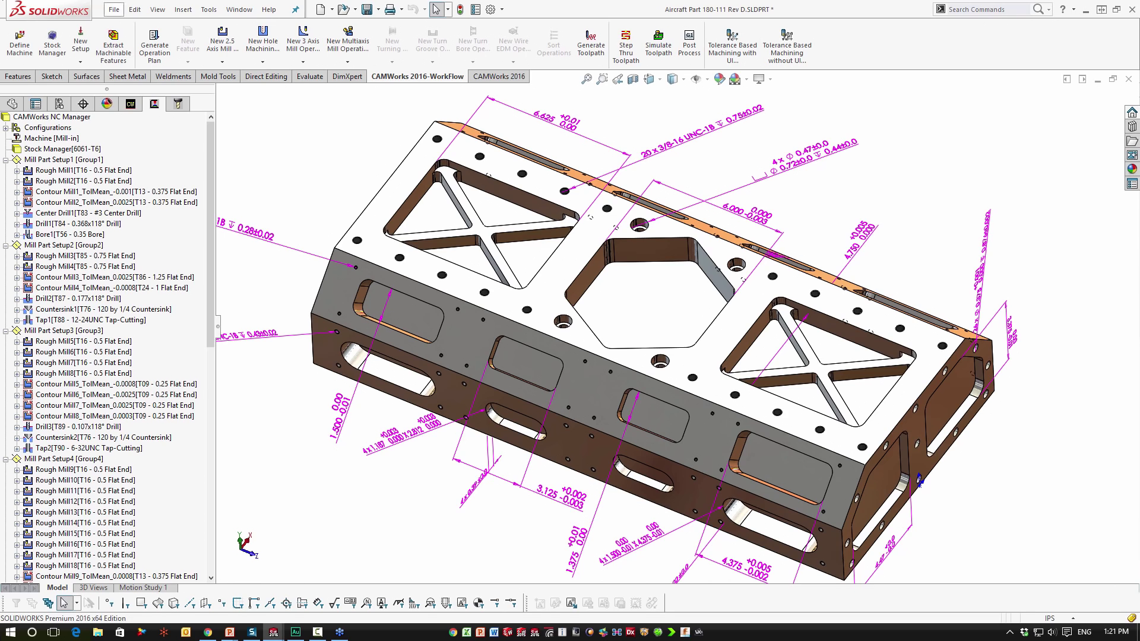
# Examine the recognized machinable features and their TolRange values across all mill part setups.
pyautogui.scroll(-1, 207, 166)
pyautogui.moveTo(206, 163); pyautogui.dragTo(207, 130)
pyautogui.click(130, 104)
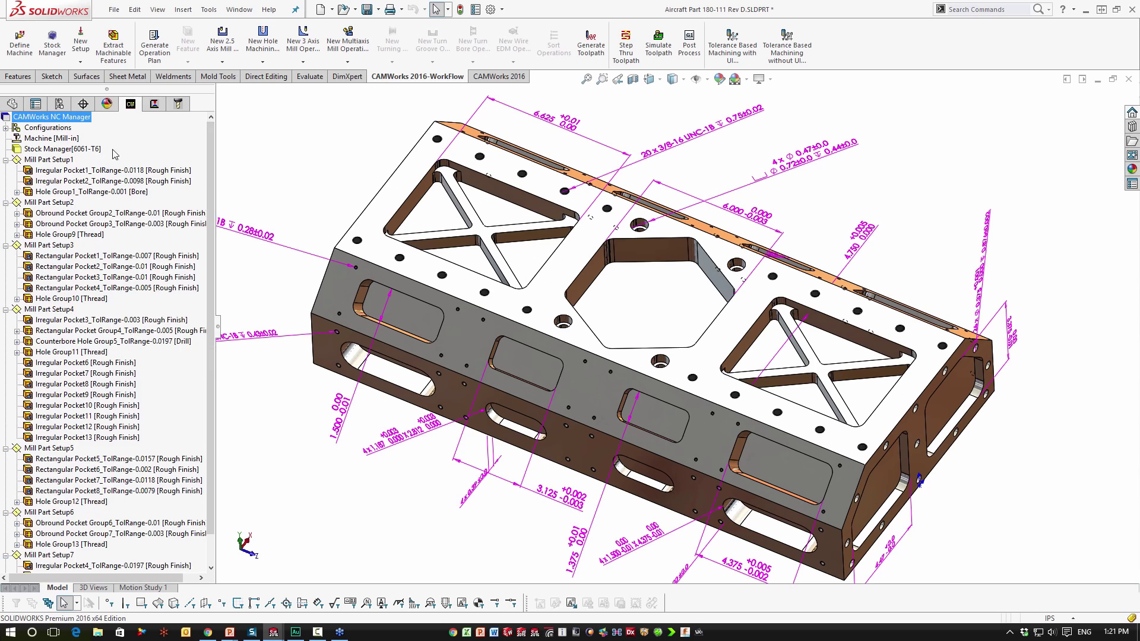
pyautogui.scroll(-1, 212, 175)
pyautogui.scroll(-2, 212, 173)
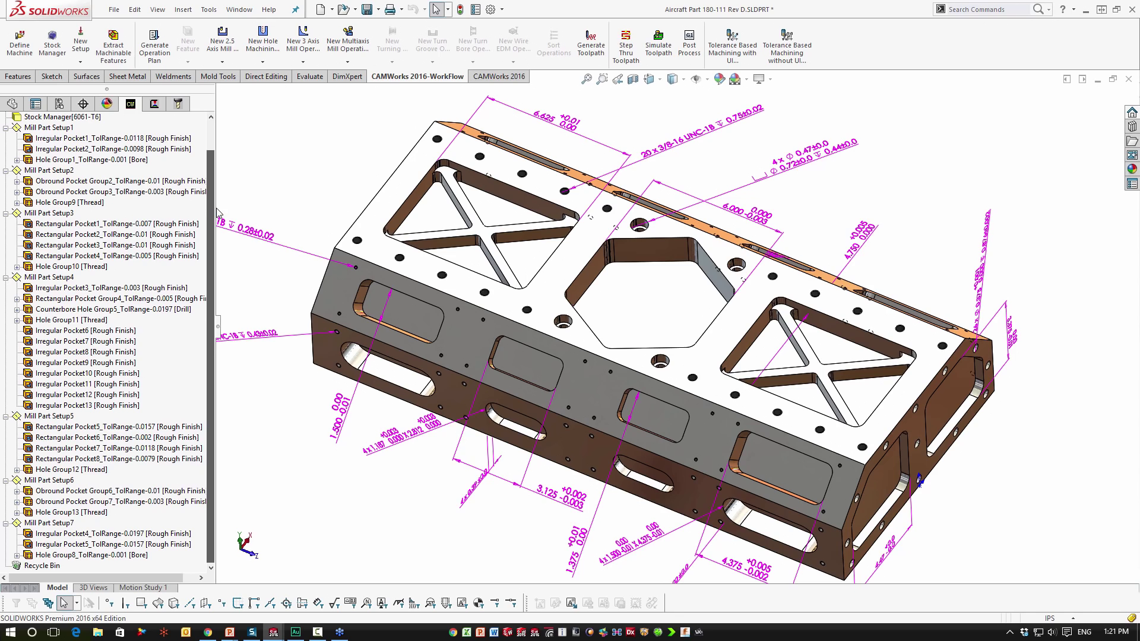
pyautogui.scroll(3, 221, 164)
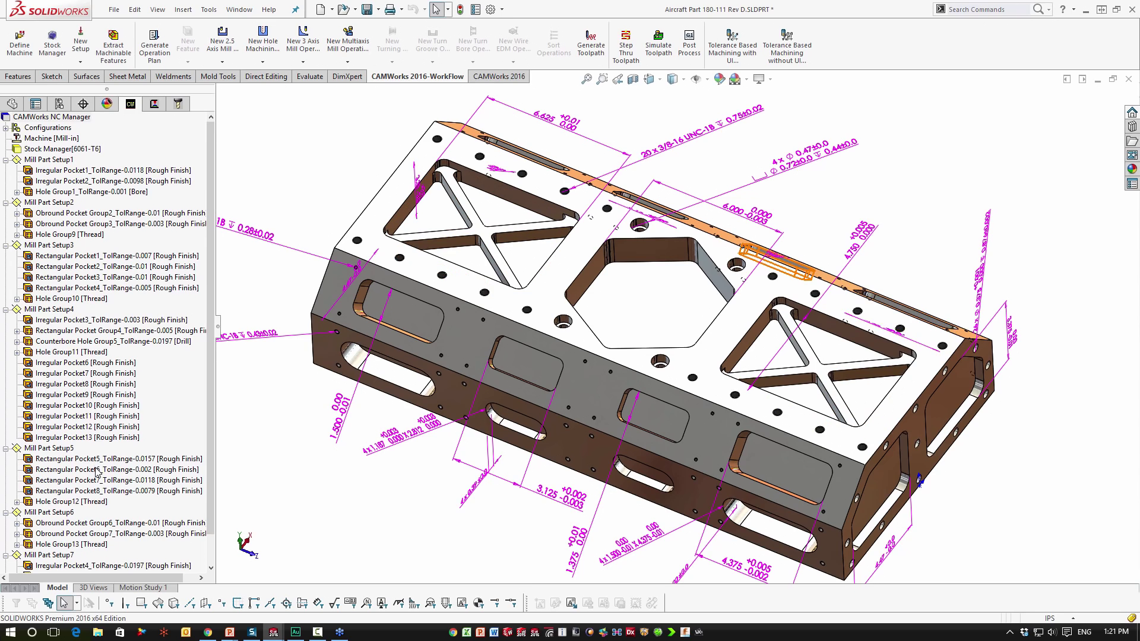
# Return to the operation tree, widen it slightly and review the generated TolMean contour operations and their tools.
pyautogui.click(154, 105)
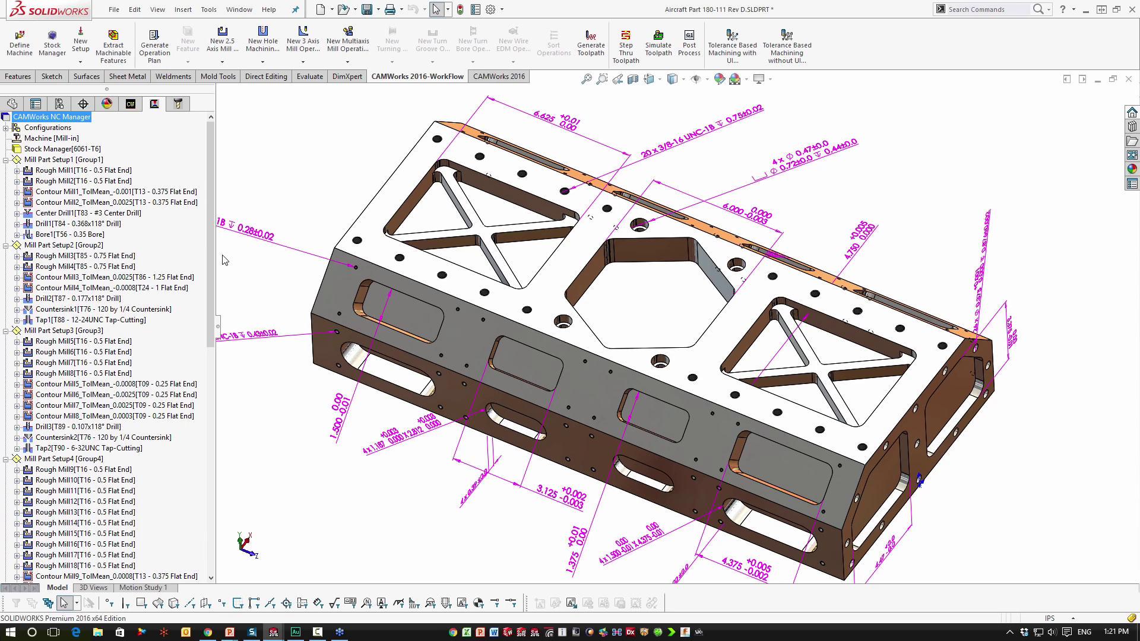
pyautogui.moveTo(219, 249); pyautogui.dragTo(233, 250)
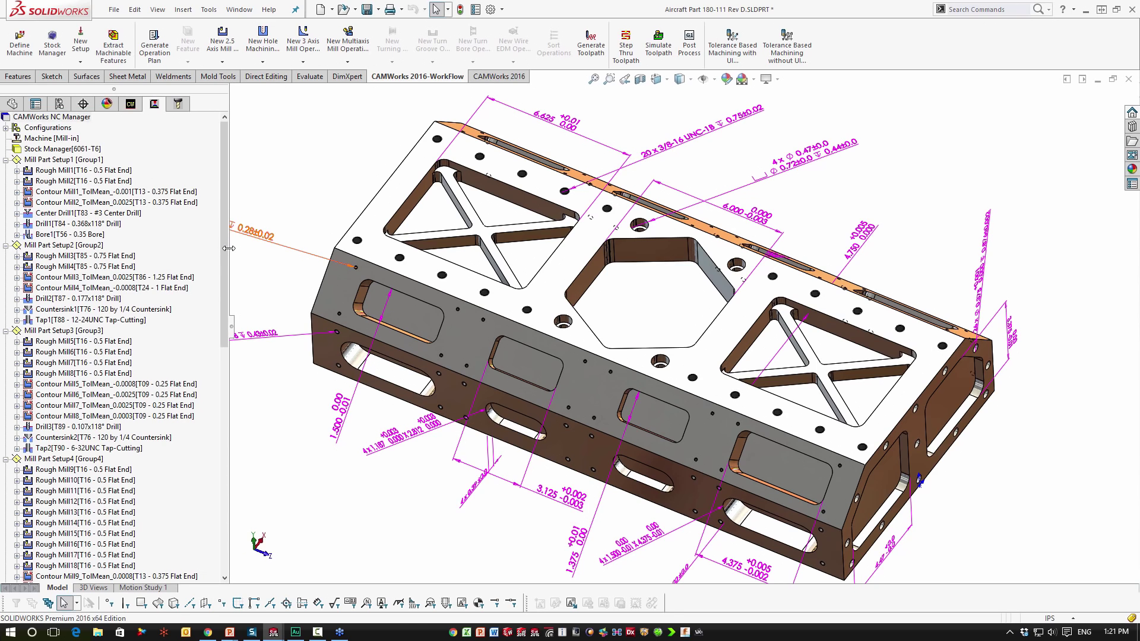
pyautogui.scroll(-1, 225, 266)
pyautogui.scroll(1, 226, 266)
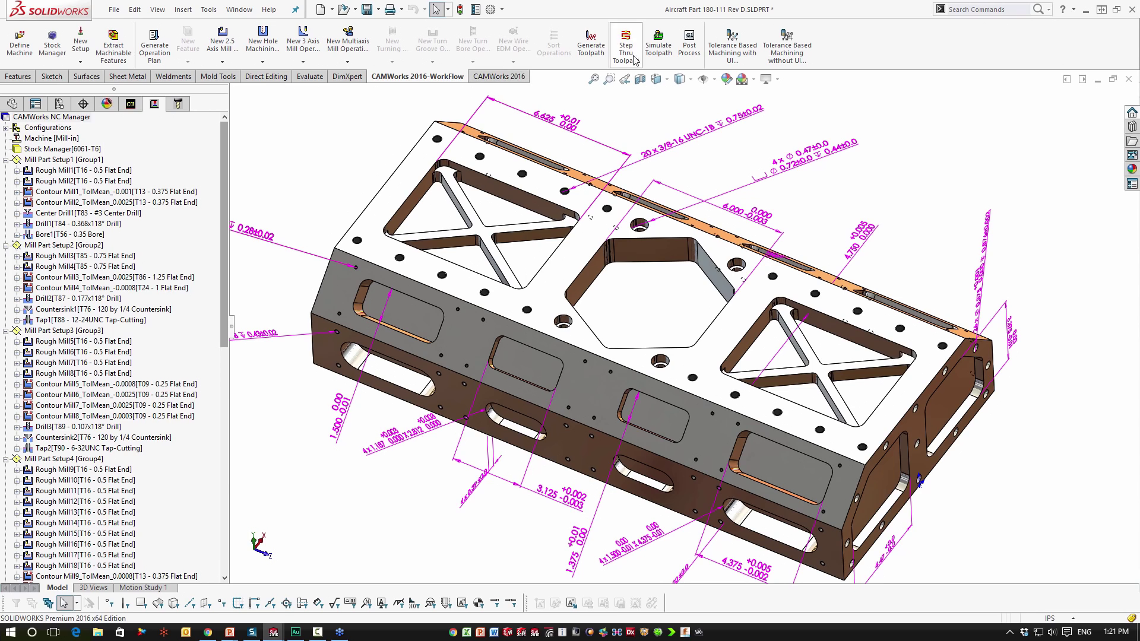
# Simulate all toolpaths on the aircraft part through to the end, with the simulation controls moved clear of the stock.
pyautogui.click(654, 52)
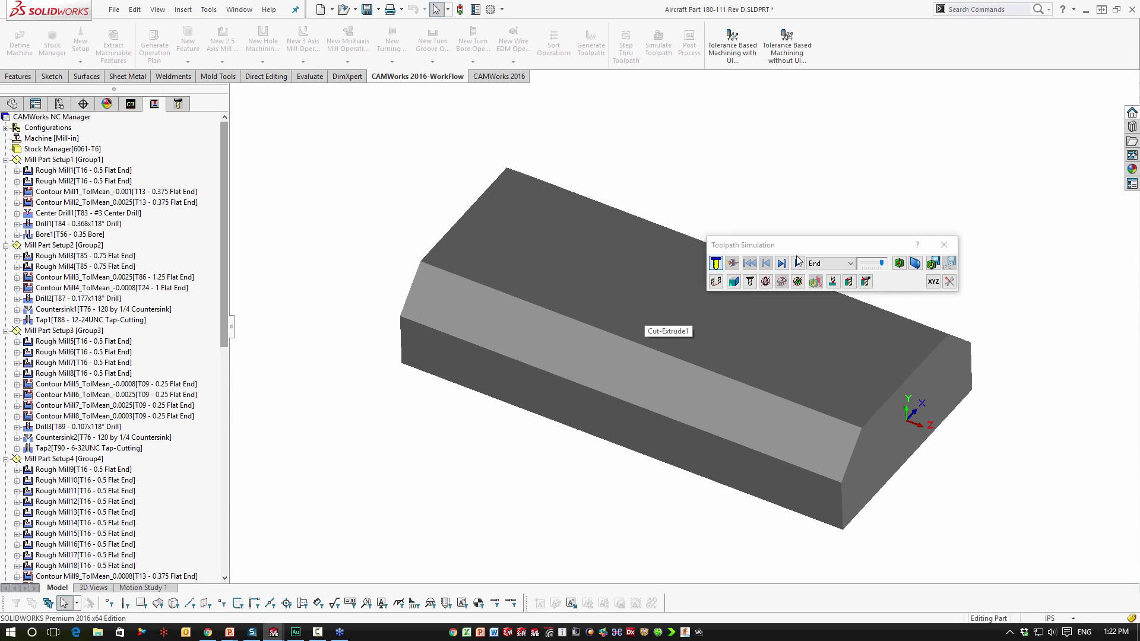
pyautogui.moveTo(806, 246); pyautogui.dragTo(863, 149)
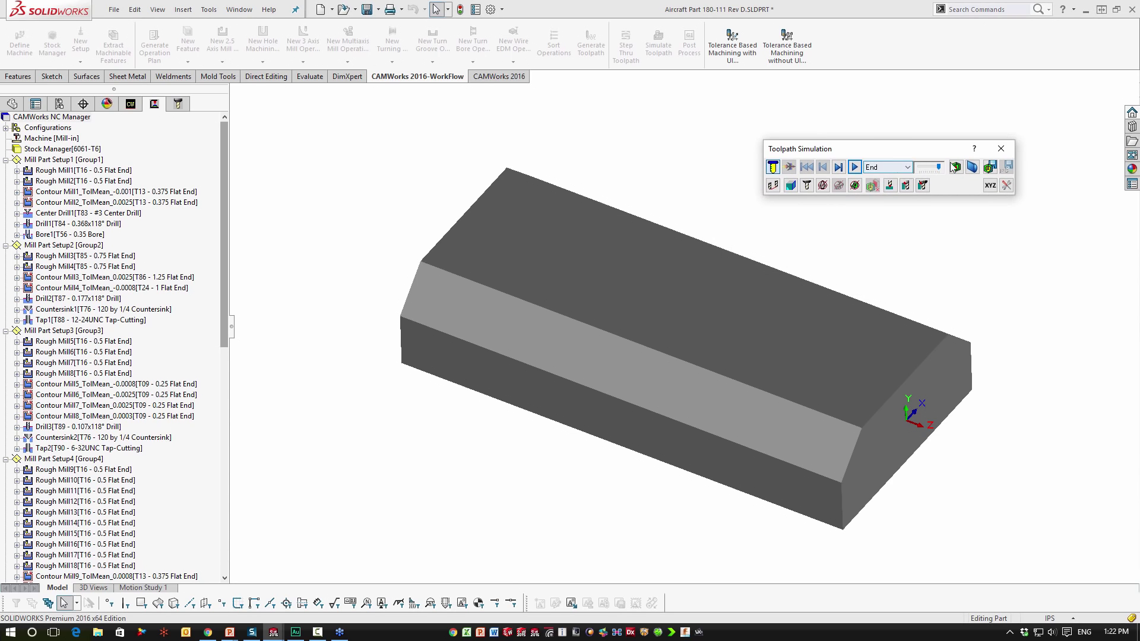
pyautogui.click(854, 166)
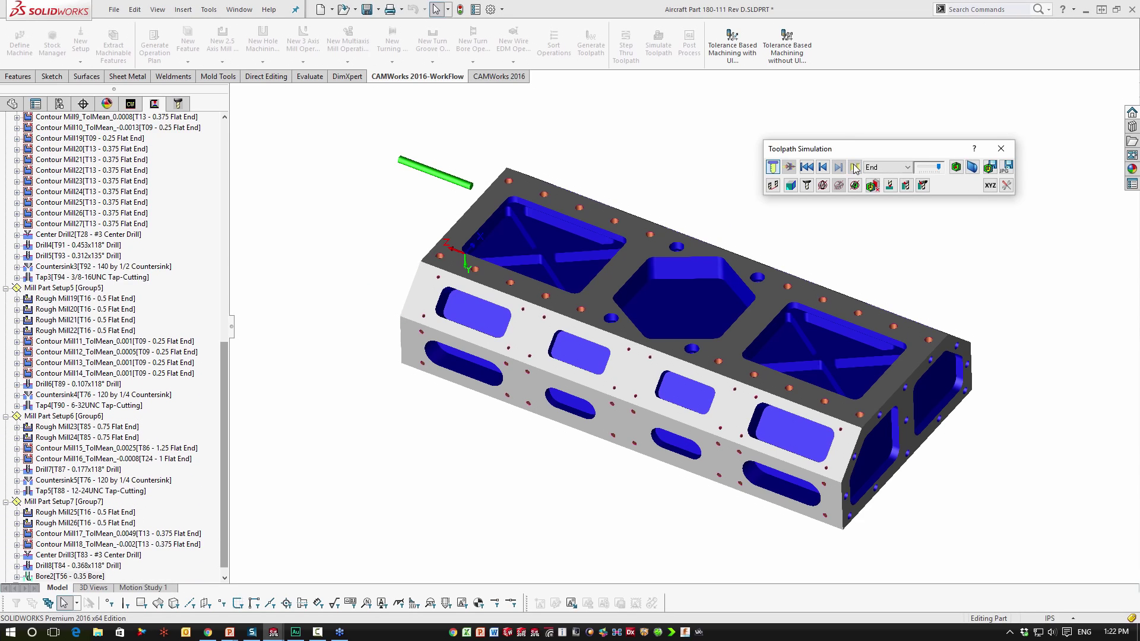
# Compare the simulated stock with the design part using the color deviation display, then close the toolpath simulation.
pyautogui.click(956, 167)
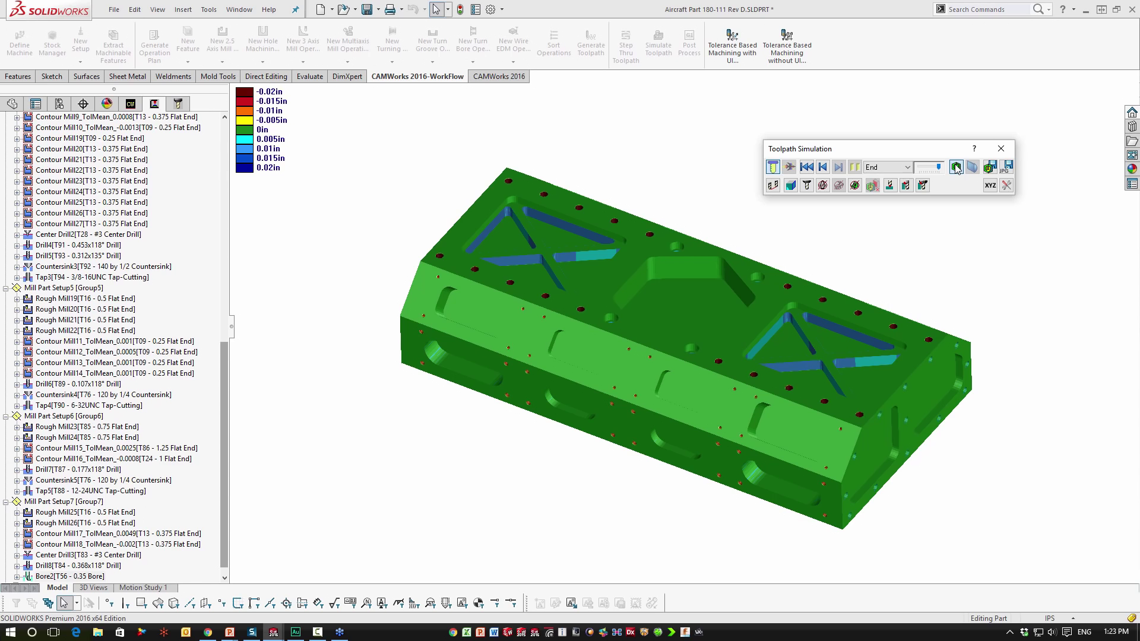
pyautogui.click(1000, 149)
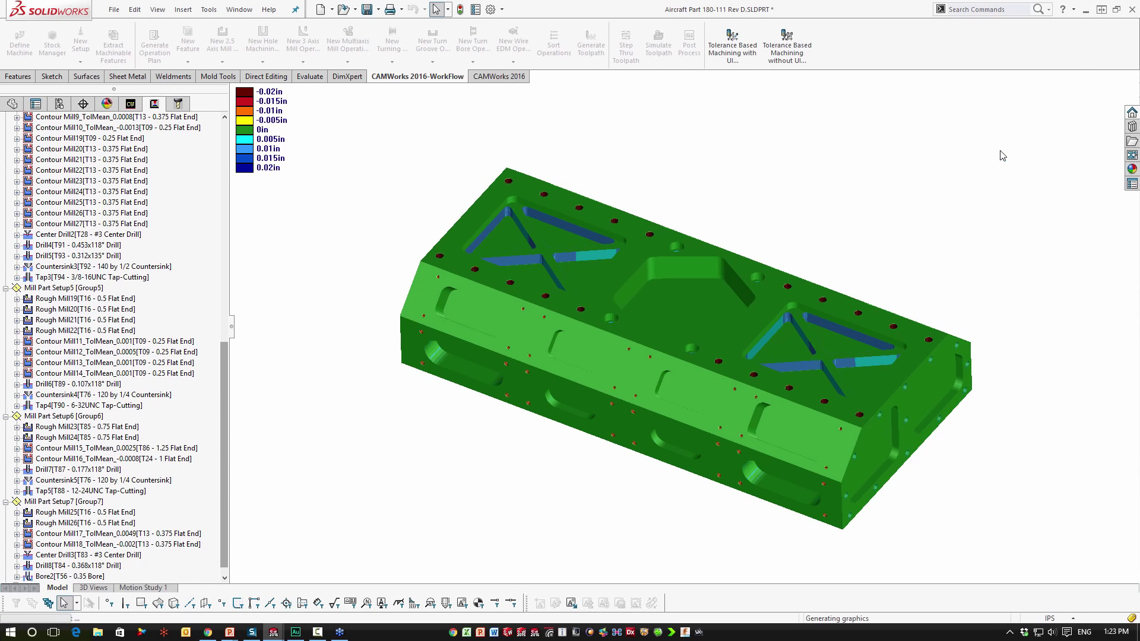